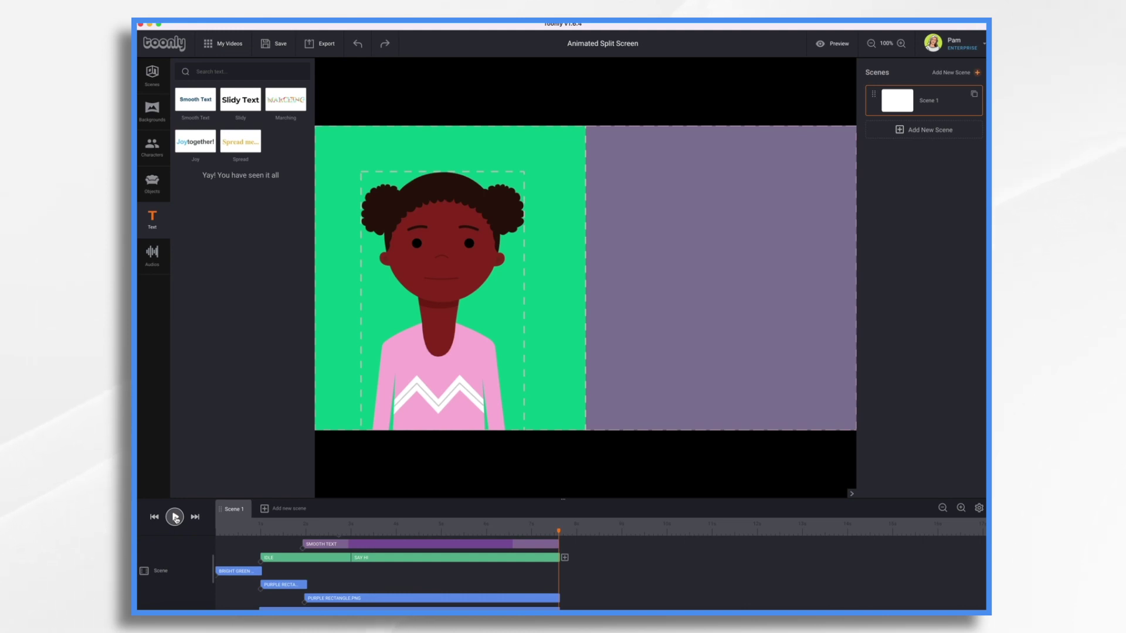
Step: Play the split-screen animation, then scrub the playhead back to the scene's start
{"action": "left_click", "coordinate": [155, 518]}
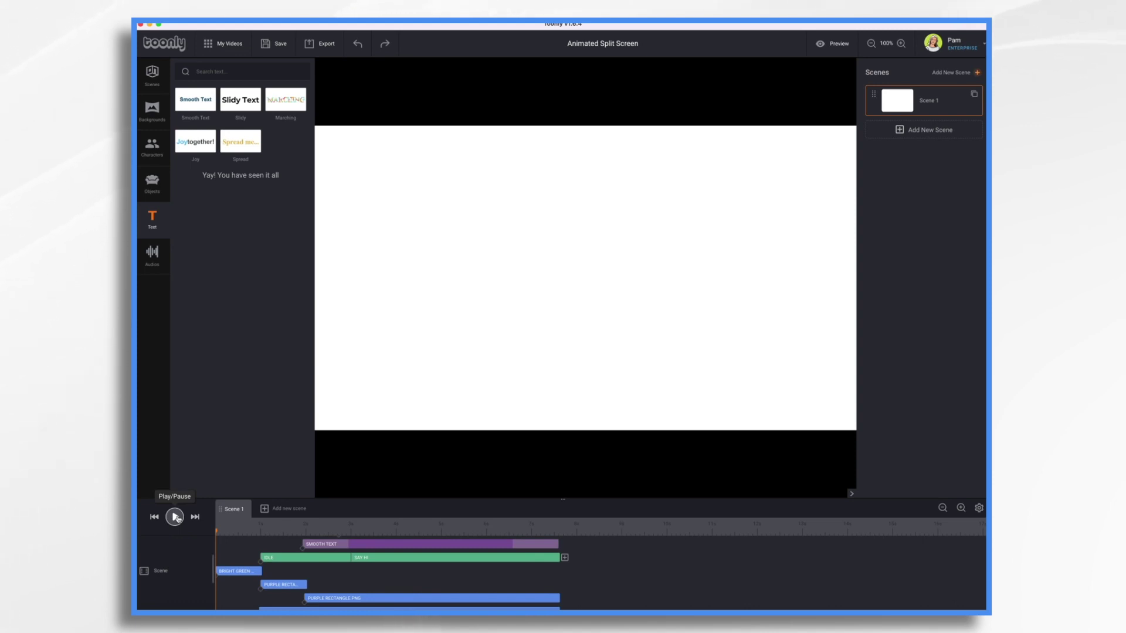
{"action": "left_click", "coordinate": [175, 517]}
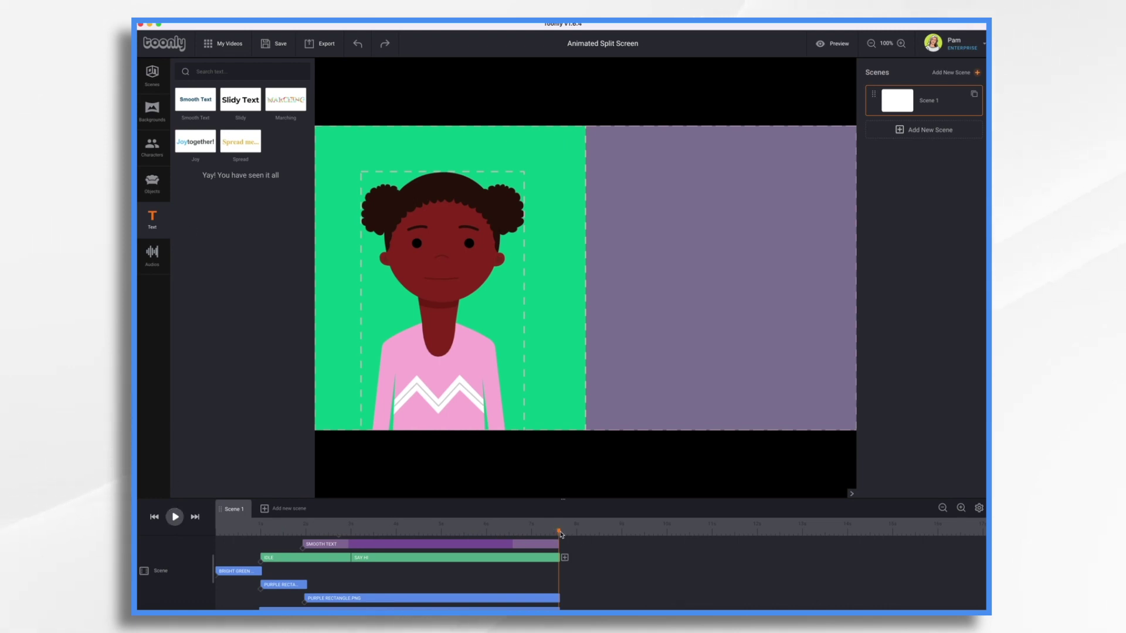
{"action": "left_click_drag", "start_coordinate": [560, 535], "coordinate": [289, 538]}
{"action": "scroll", "coordinate": [374, 561], "scroll_direction": "down", "scroll_amount": 5}
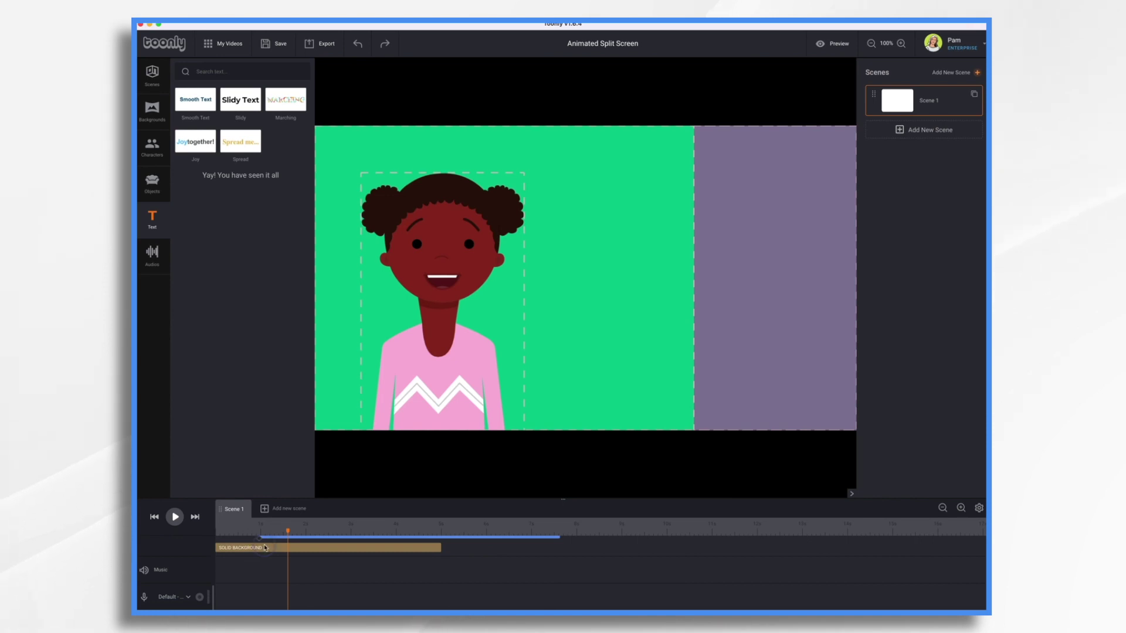
{"action": "left_click_drag", "start_coordinate": [289, 535], "coordinate": [209, 540]}
Step: Browse the backgrounds list and scrub the timeline as the green, then purple, rectangles slide in
{"action": "left_click", "coordinate": [148, 114]}
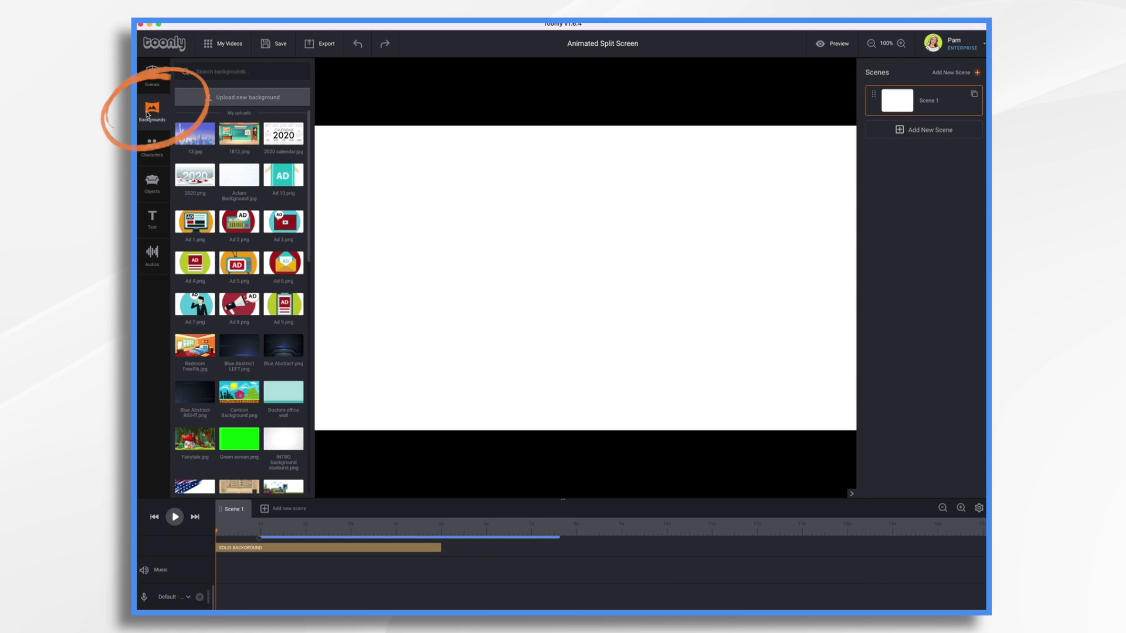
{"action": "scroll", "coordinate": [233, 307], "scroll_direction": "down", "scroll_amount": 5}
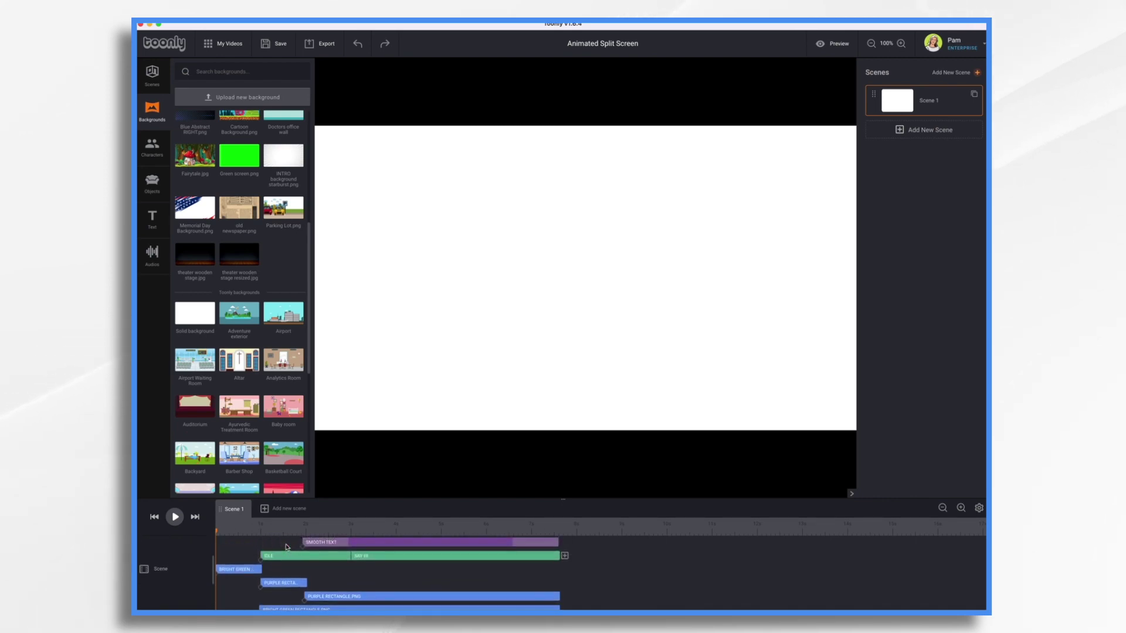
{"action": "left_click_drag", "start_coordinate": [217, 533], "coordinate": [261, 540]}
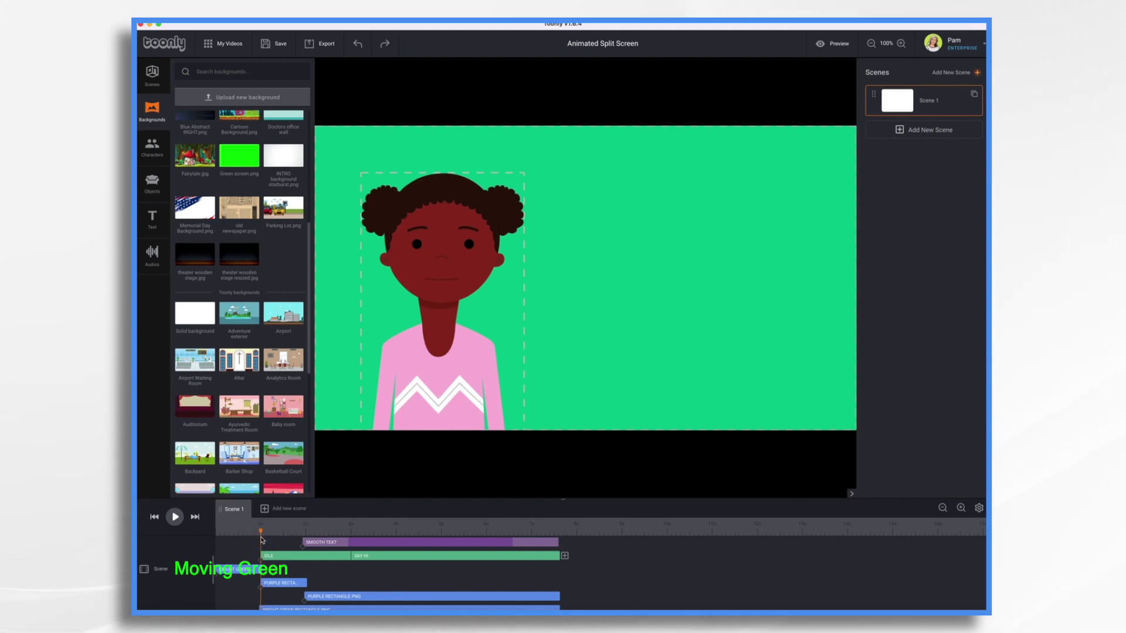
{"action": "mouse_move", "coordinate": [261, 534]}
{"action": "left_mouse_down"}
{"action": "mouse_move", "coordinate": [227, 536]}
{"action": "mouse_move", "coordinate": [263, 544]}
{"action": "left_mouse_up"}
{"action": "scroll", "coordinate": [284, 604], "scroll_direction": "down", "scroll_amount": 2}
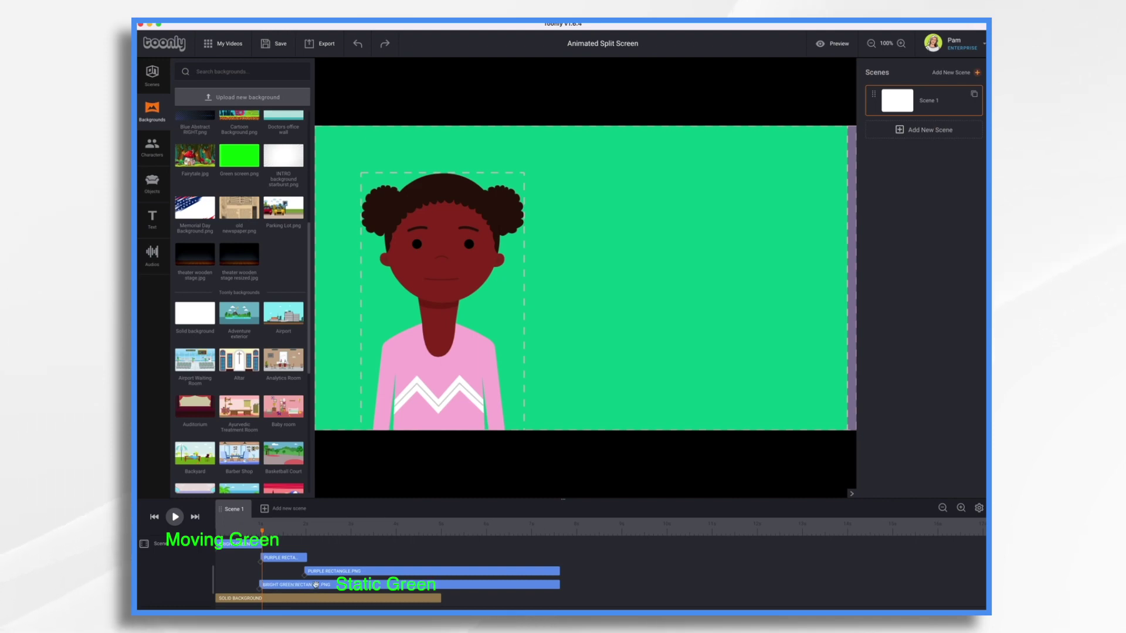
{"action": "left_click_drag", "start_coordinate": [263, 540], "coordinate": [365, 557]}
{"action": "scroll", "coordinate": [366, 563], "scroll_direction": "up", "scroll_amount": 3}
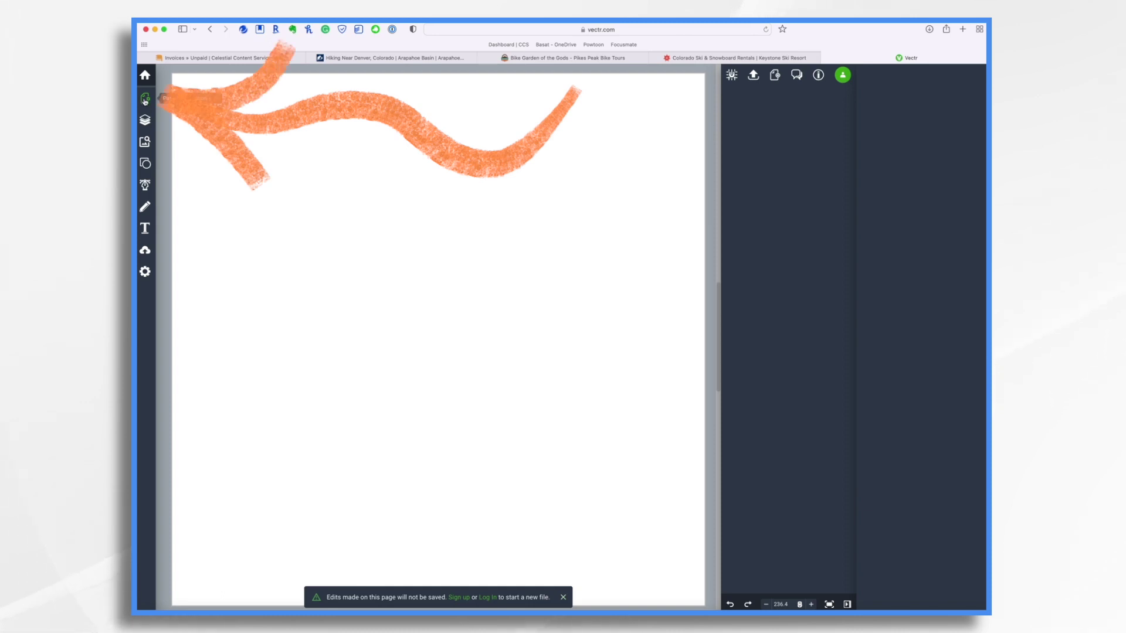
Step: Rename the Vectr page 'Blue rectangle' and set width 1920 and height 1080 px, ratio unlocked
{"action": "left_click", "coordinate": [145, 99]}
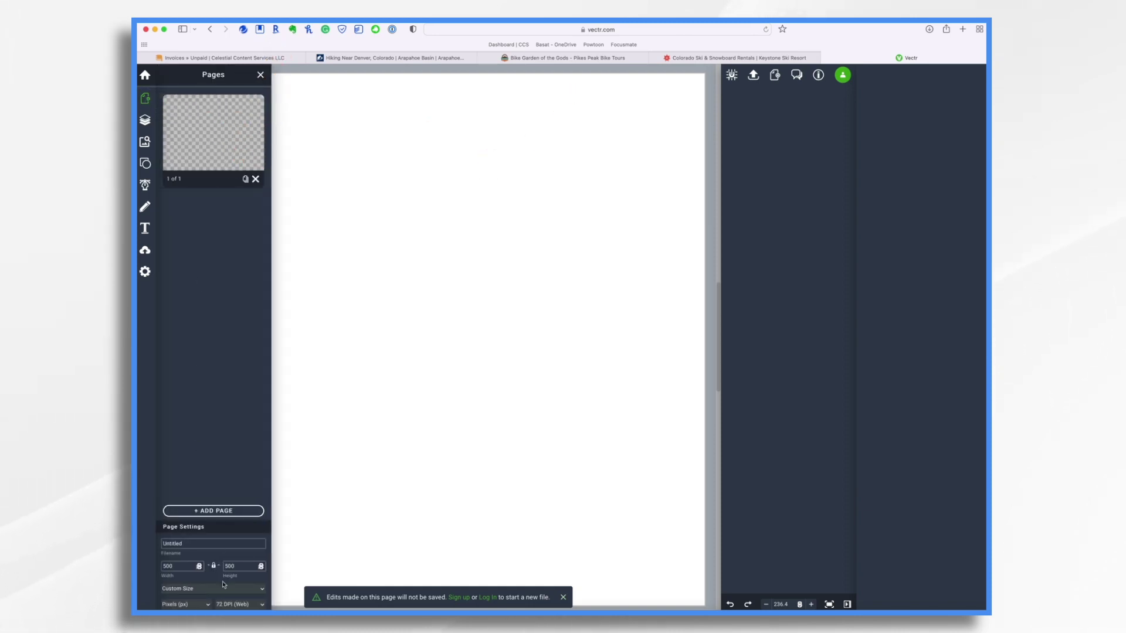
{"action": "left_click", "coordinate": [189, 547]}
{"action": "left_click", "coordinate": [191, 567]}
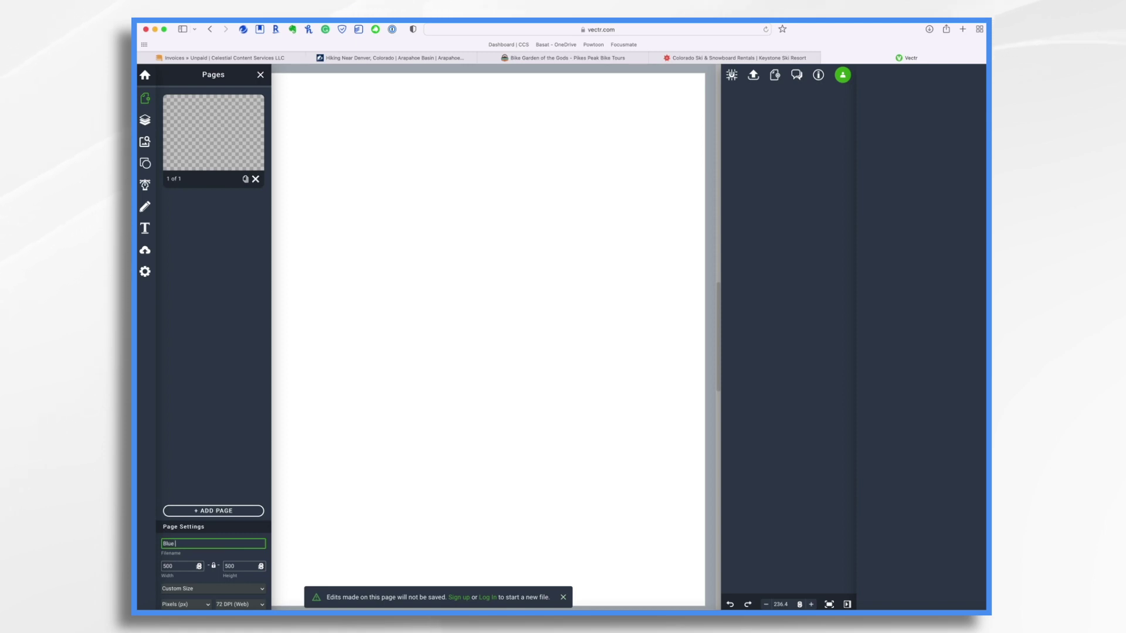
{"action": "left_click", "coordinate": [184, 566]}
{"action": "key", "text": "BackSpace"}
{"action": "key", "text": "BackSpace"}
{"action": "key", "text": "BackSpace"}
{"action": "type", "text": "1920"}
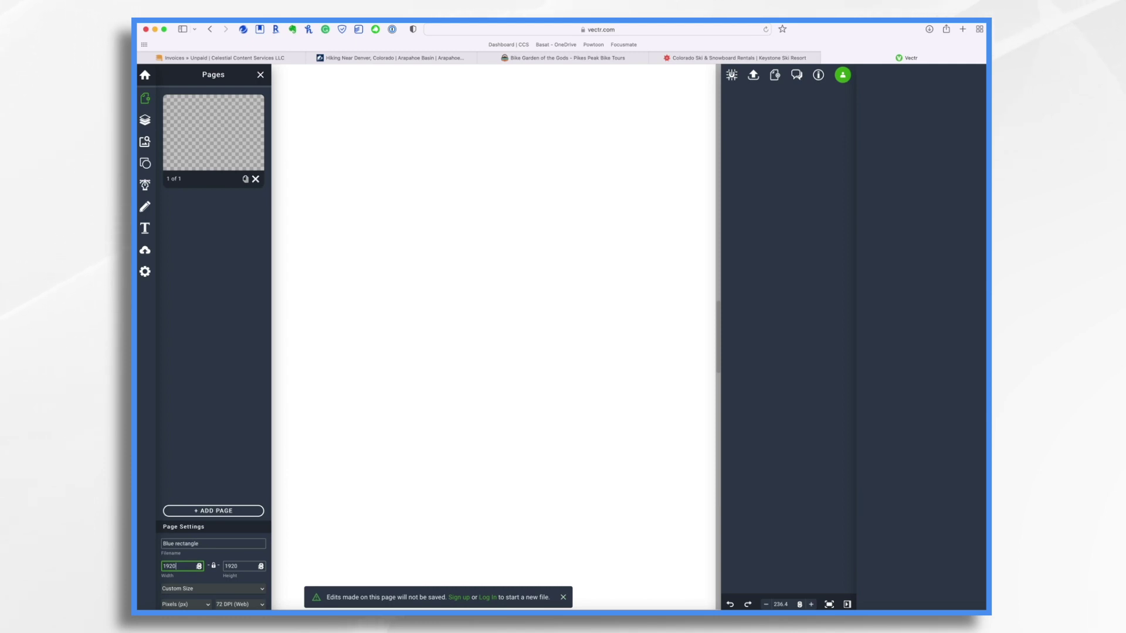
{"action": "left_click", "coordinate": [214, 566]}
{"action": "left_click", "coordinate": [241, 566]}
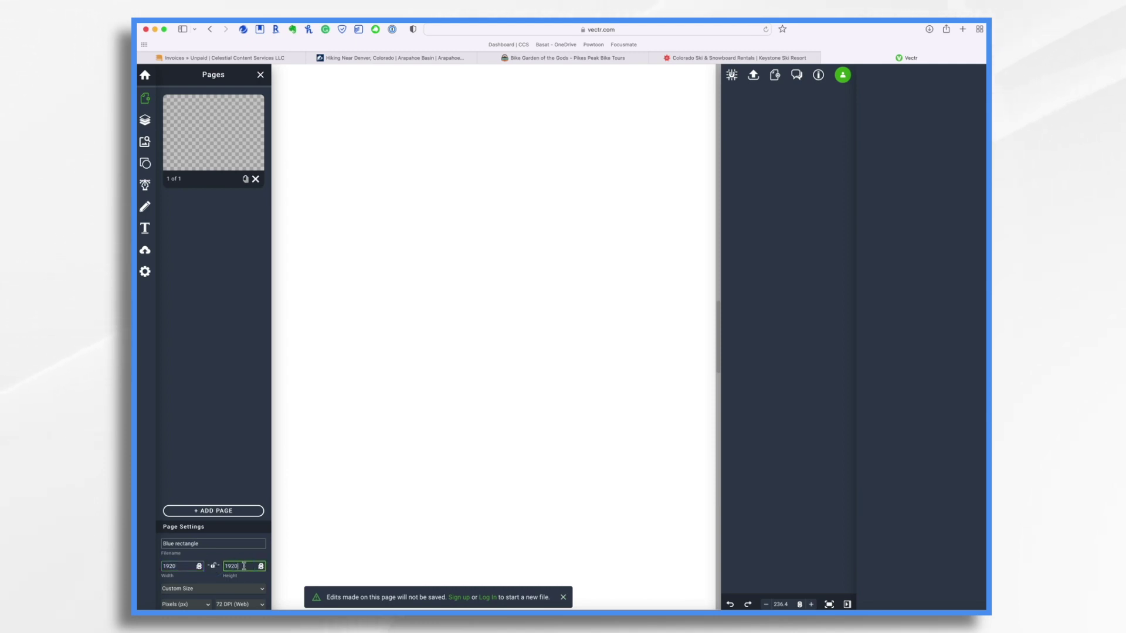
{"action": "key", "text": "BackSpace"}
{"action": "key", "text": "BackSpace"}
{"action": "key", "text": "BackSpace"}
{"action": "key", "text": "BackSpace"}
{"action": "type", "text": "1080"}
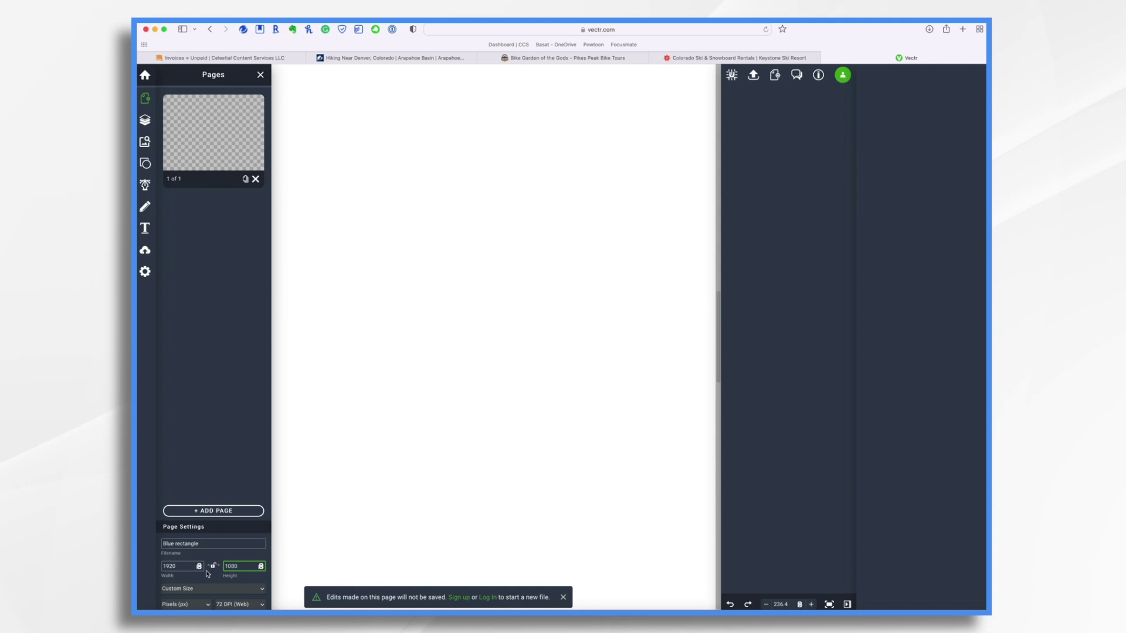
Step: Zoom out and draw a rectangle from the page's top-left corner
{"action": "left_click", "coordinate": [146, 164]}
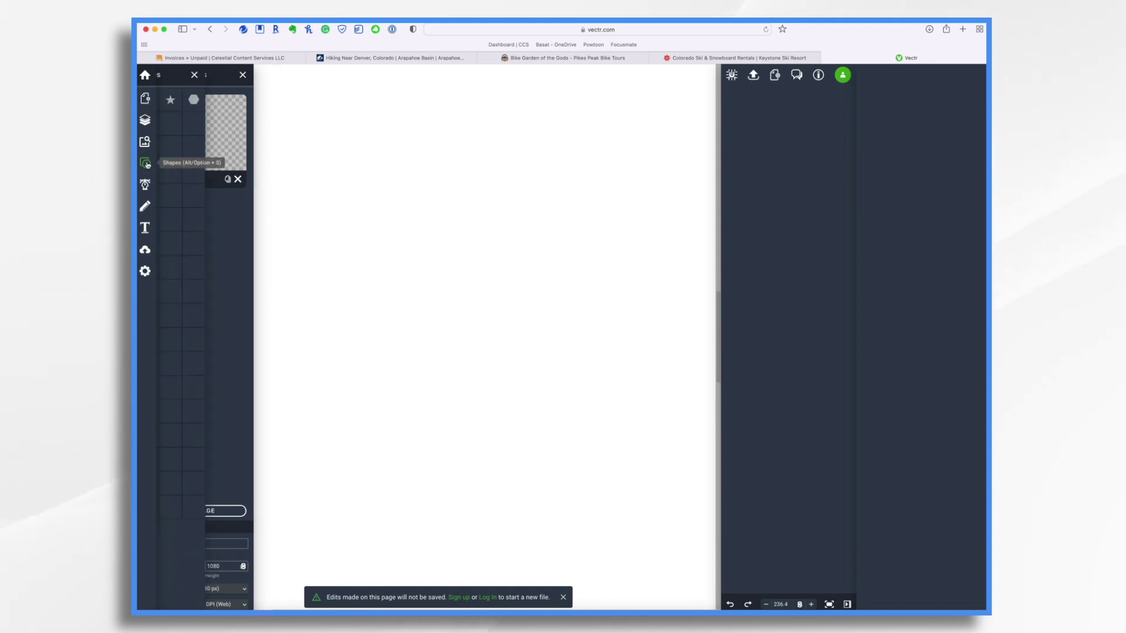
{"action": "left_click", "coordinate": [767, 606]}
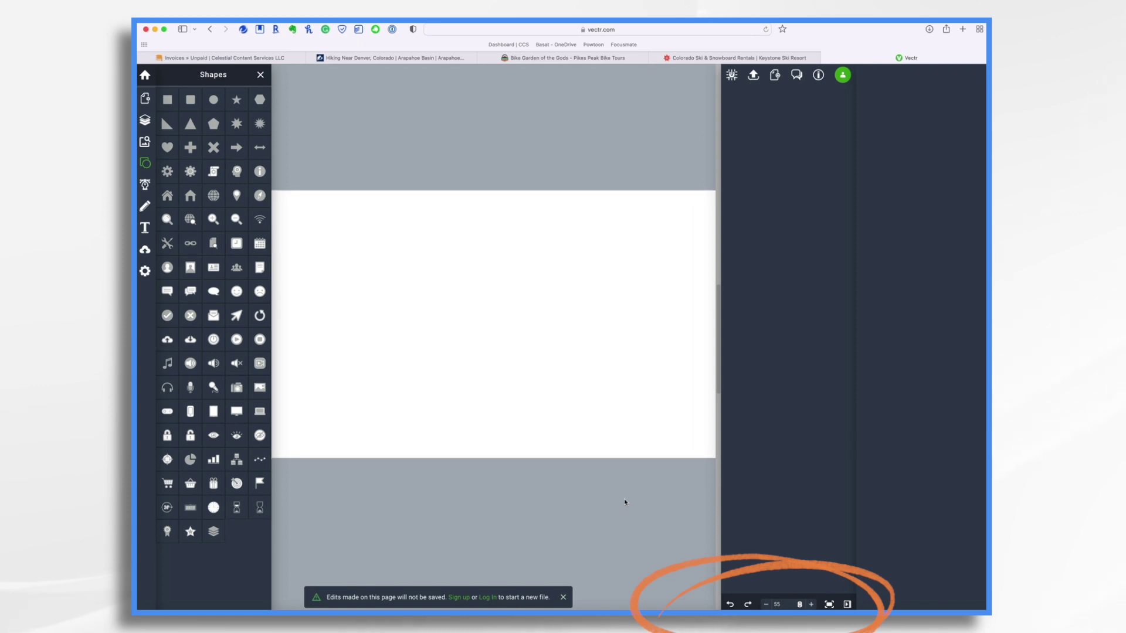
{"action": "left_click", "coordinate": [765, 604]}
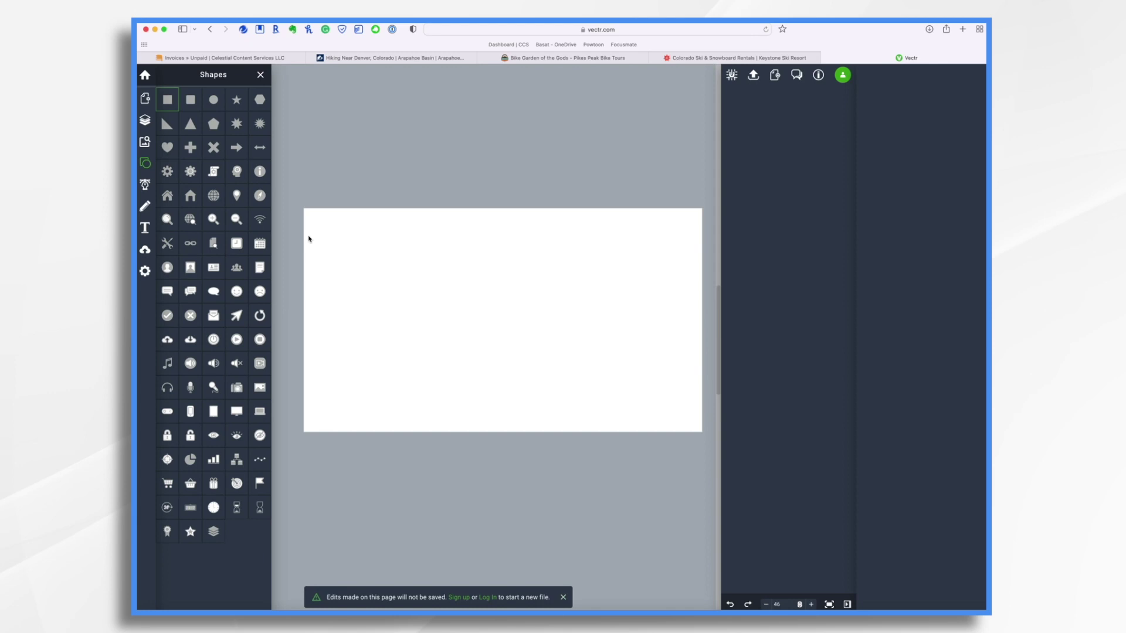
{"action": "mouse_move", "coordinate": [305, 209]}
{"action": "left_mouse_down"}
{"action": "mouse_move", "coordinate": [698, 420]}
{"action": "mouse_move", "coordinate": [646, 372]}
{"action": "left_mouse_up"}
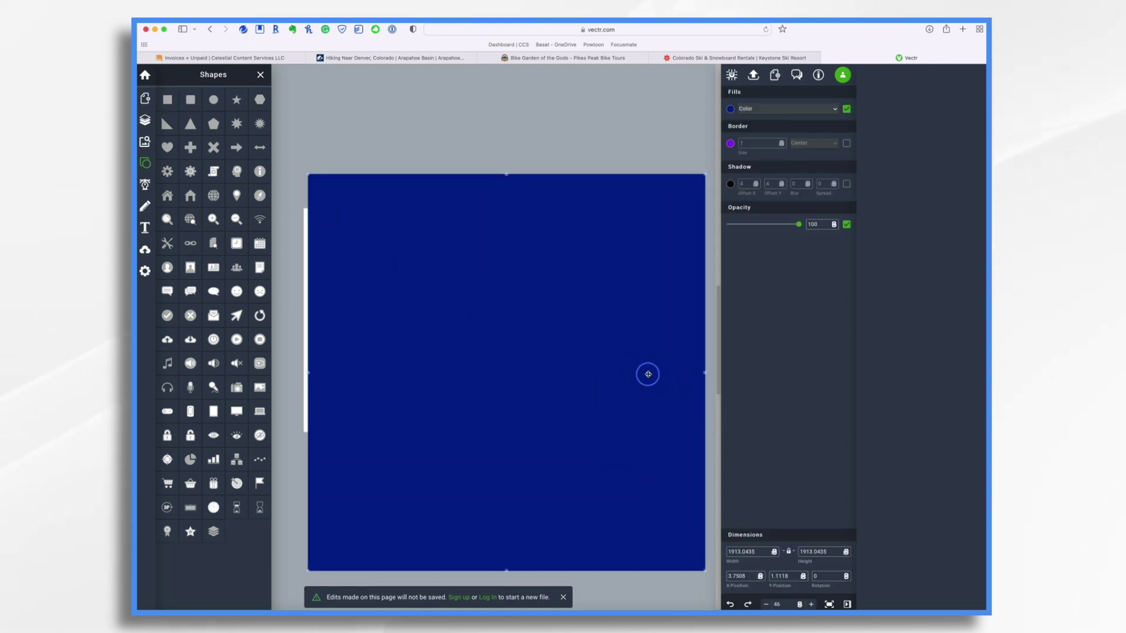
Step: Size the rectangle to 1920 × 1080 px and align it with the page's top edge
{"action": "left_click", "coordinate": [760, 556]}
{"action": "key", "text": "BackSpace"}
{"action": "key", "text": "BackSpace"}
{"action": "key", "text": "BackSpace"}
{"action": "key", "text": "BackSpace"}
{"action": "type", "text": "20"}
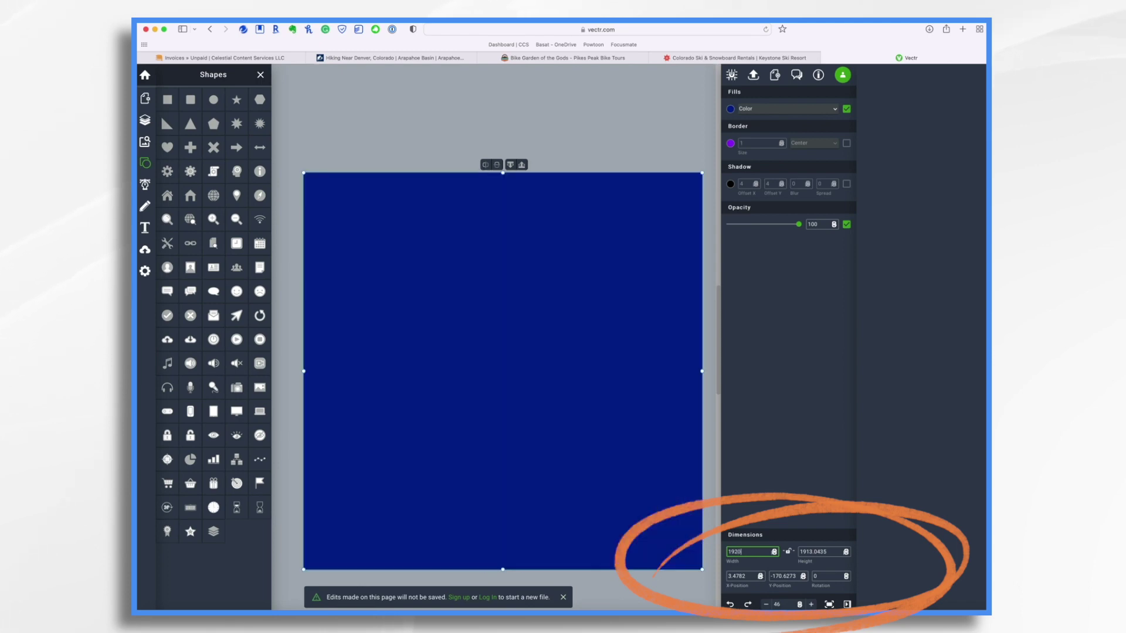
{"action": "key", "text": "Tab"}
{"action": "type", "text": "1080"}
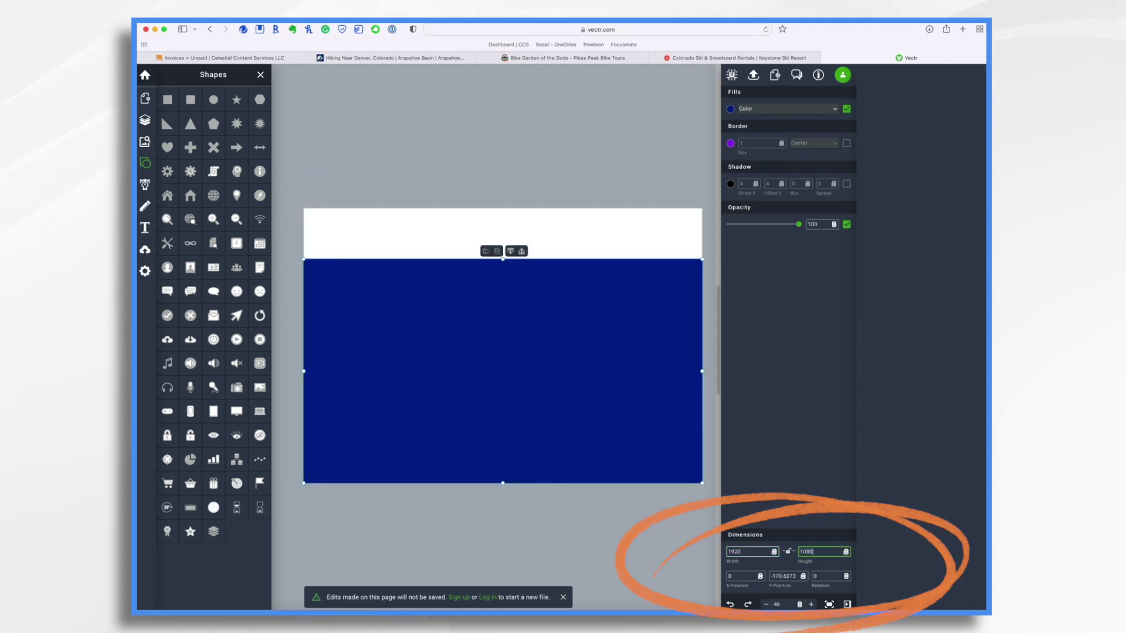
{"action": "left_click", "coordinate": [635, 524]}
{"action": "left_click_drag", "start_coordinate": [514, 368], "coordinate": [513, 314]}
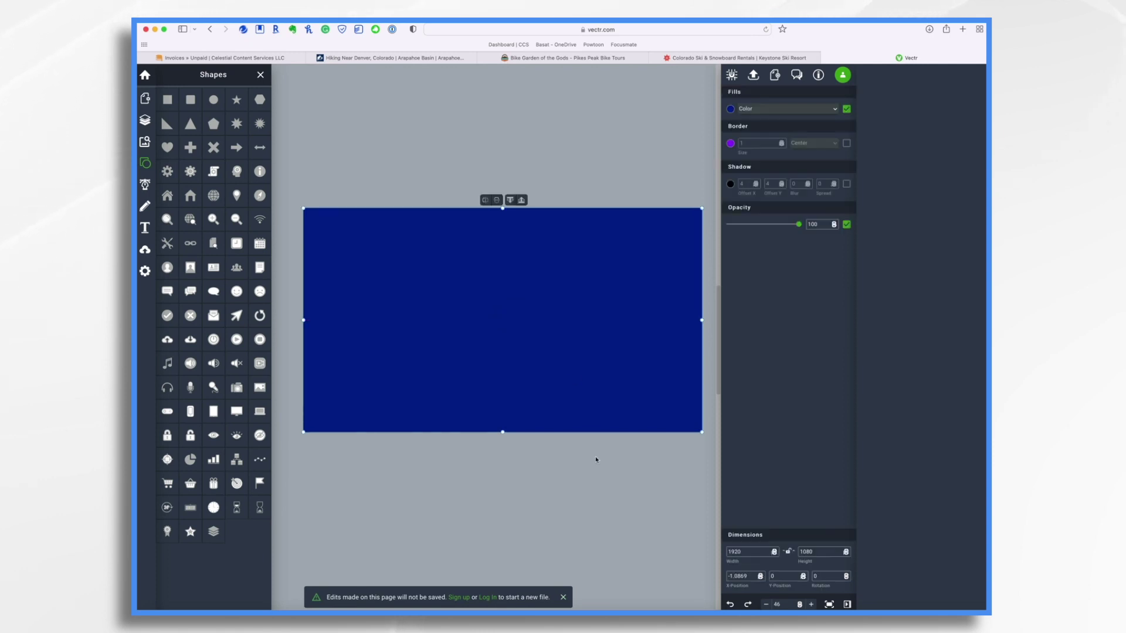
Step: Make the rectangle's fill a brighter blue
{"action": "left_click", "coordinate": [730, 109]}
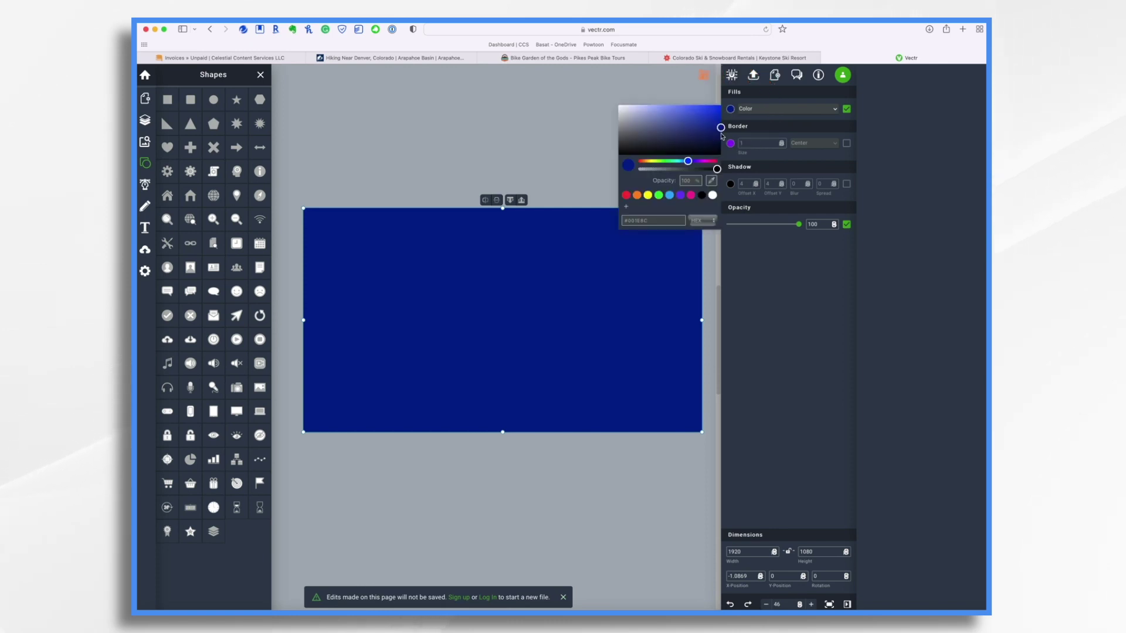
{"action": "mouse_move", "coordinate": [712, 123]}
{"action": "left_mouse_down"}
{"action": "mouse_move", "coordinate": [700, 117]}
{"action": "mouse_move", "coordinate": [694, 131]}
{"action": "mouse_move", "coordinate": [686, 109]}
{"action": "mouse_move", "coordinate": [699, 110]}
{"action": "left_mouse_up"}
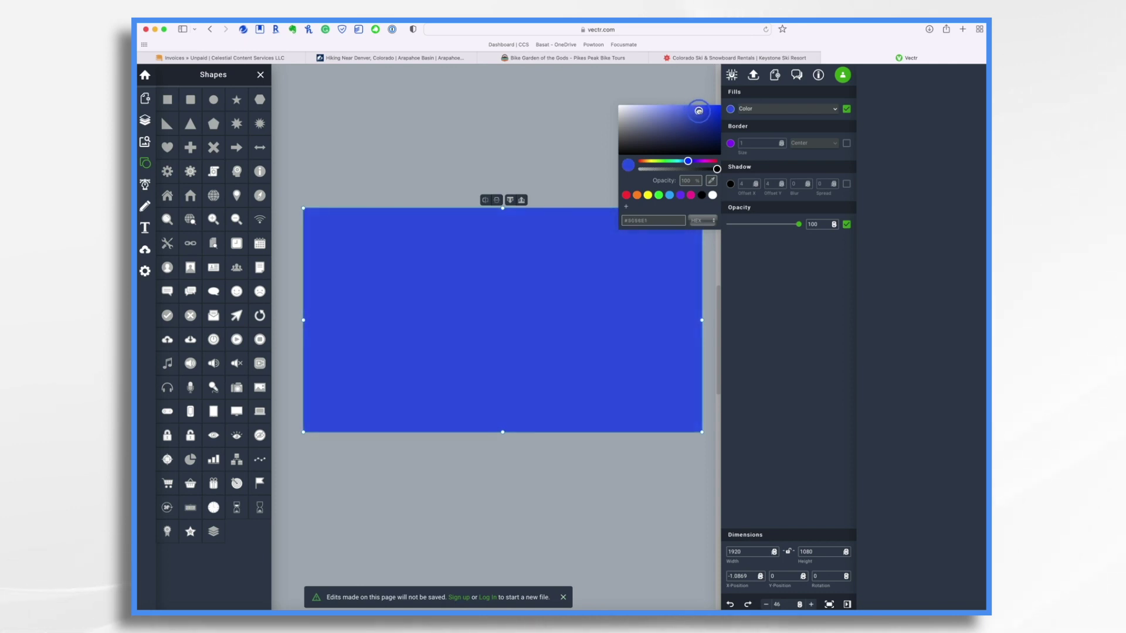
{"action": "left_click", "coordinate": [663, 513]}
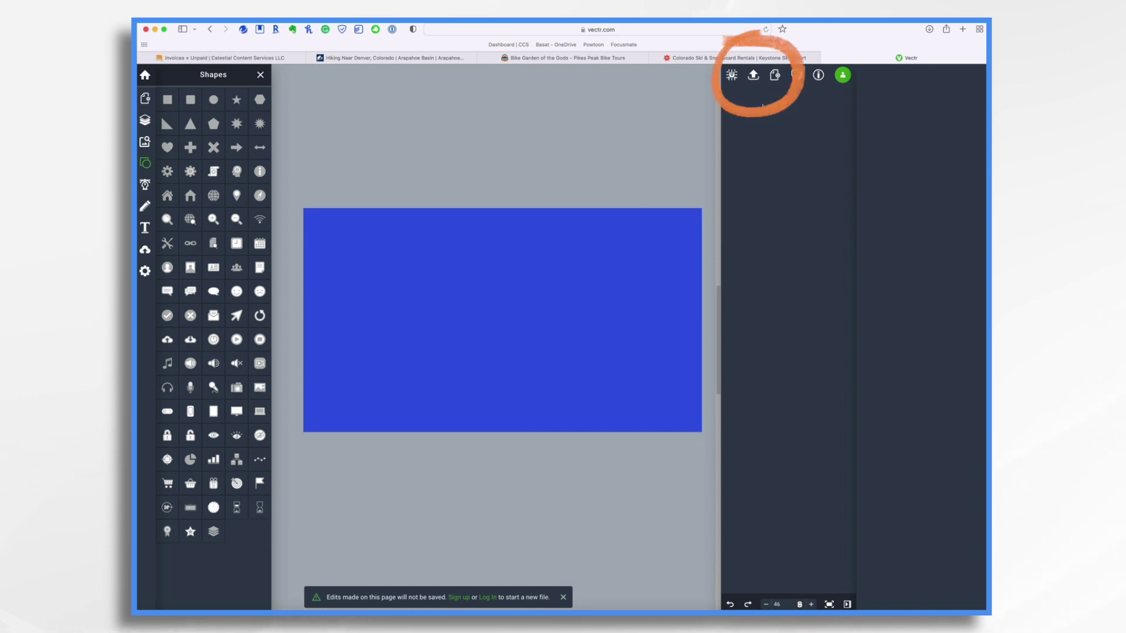
Step: Set the export format from SVG to PNG
{"action": "left_click", "coordinate": [754, 75]}
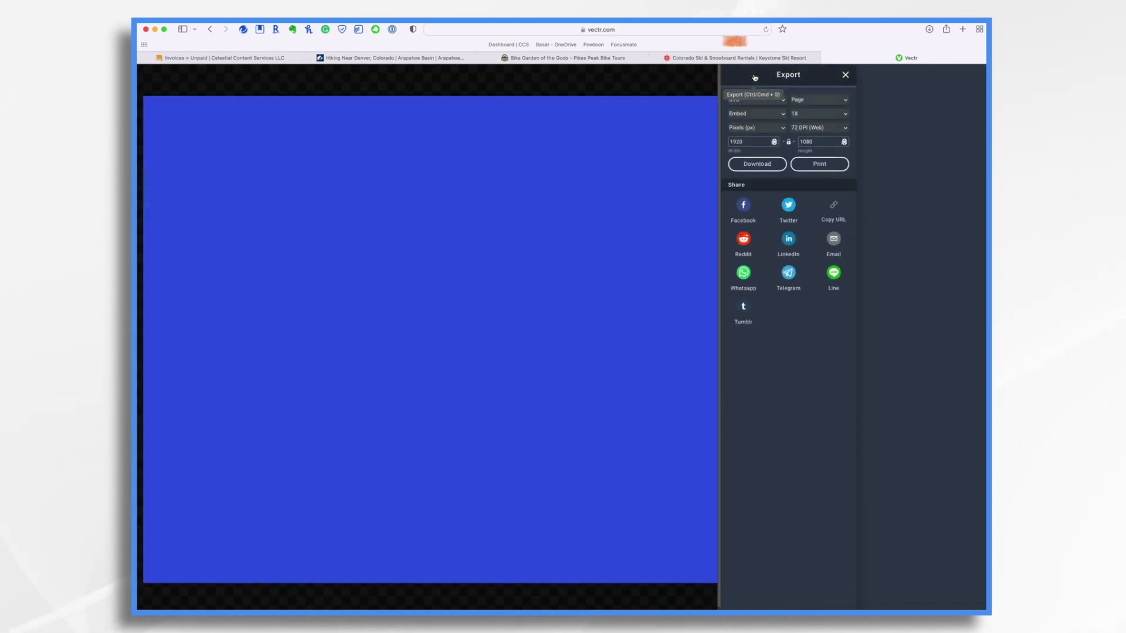
{"action": "left_click", "coordinate": [779, 104]}
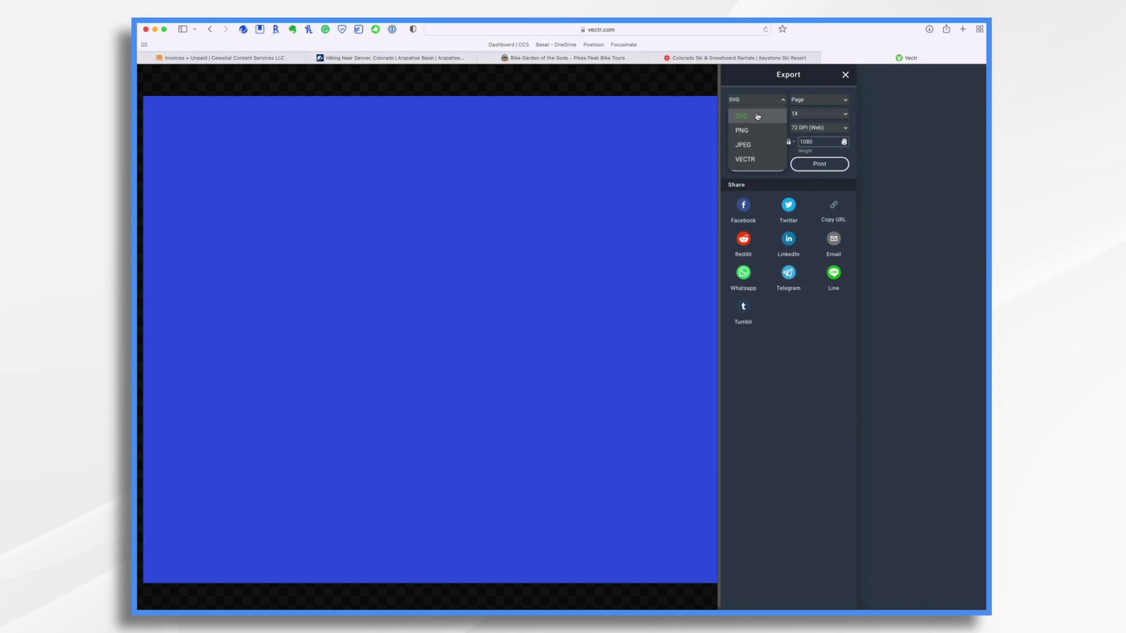
{"action": "left_click", "coordinate": [757, 134]}
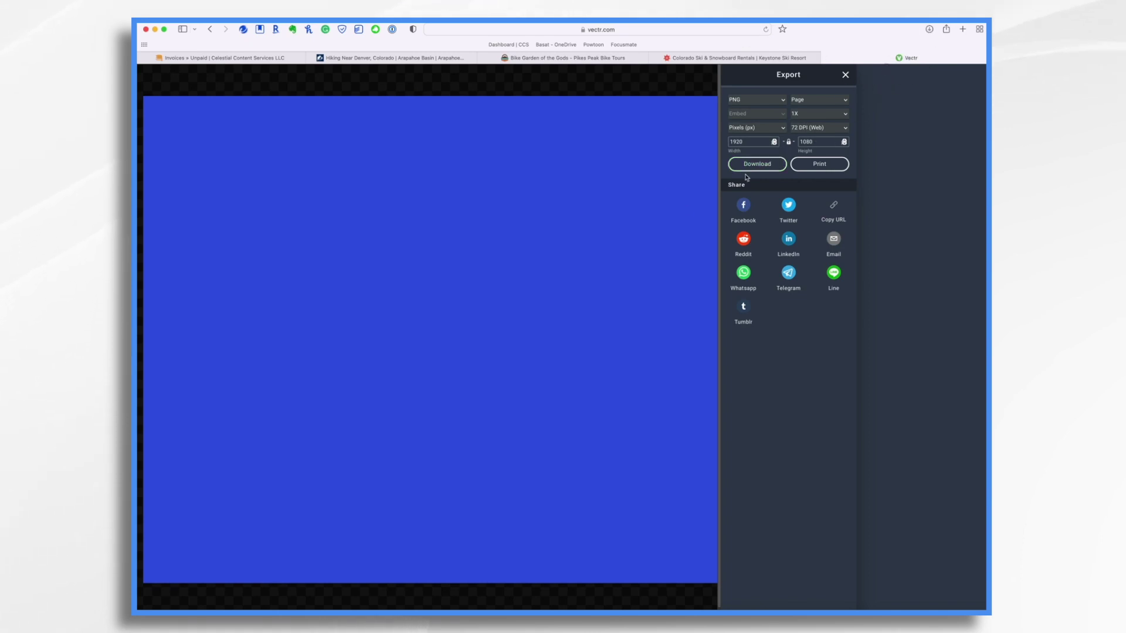
Step: Leave the export panel and give the page rectangle the orange swatch fill, then deselect
{"action": "left_click", "coordinate": [845, 76]}
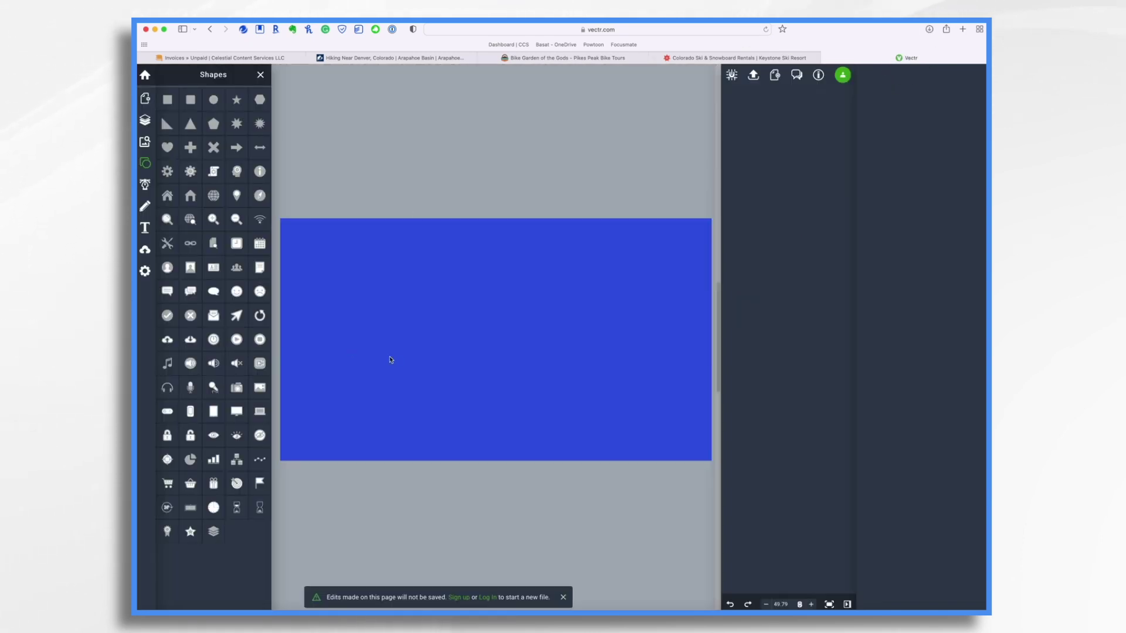
{"action": "left_click", "coordinate": [548, 314]}
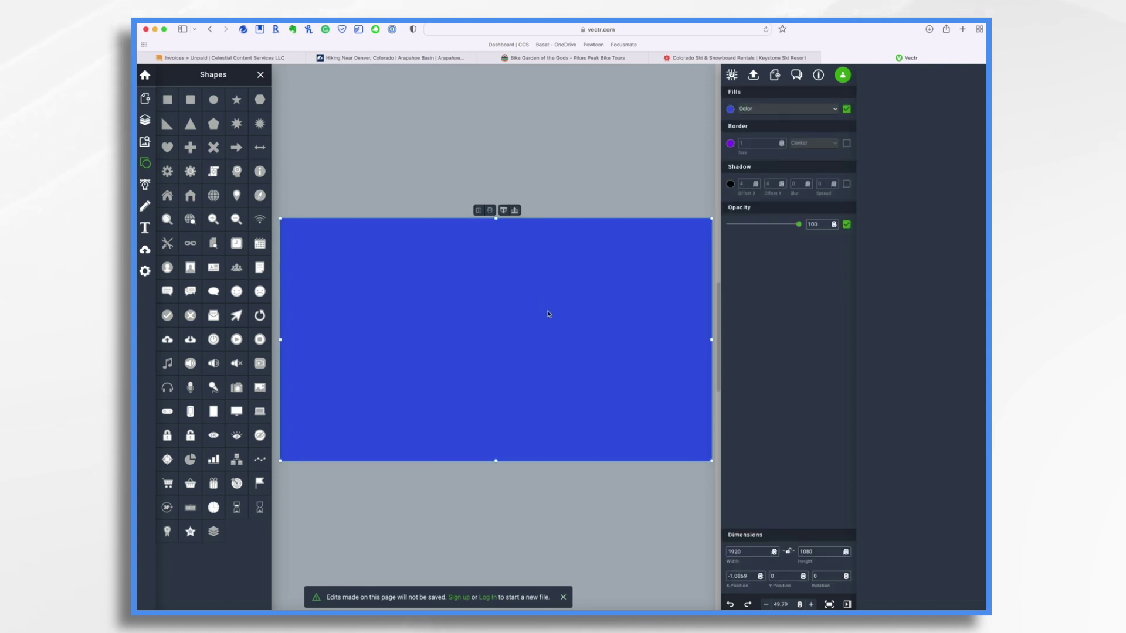
{"action": "left_click", "coordinate": [731, 109]}
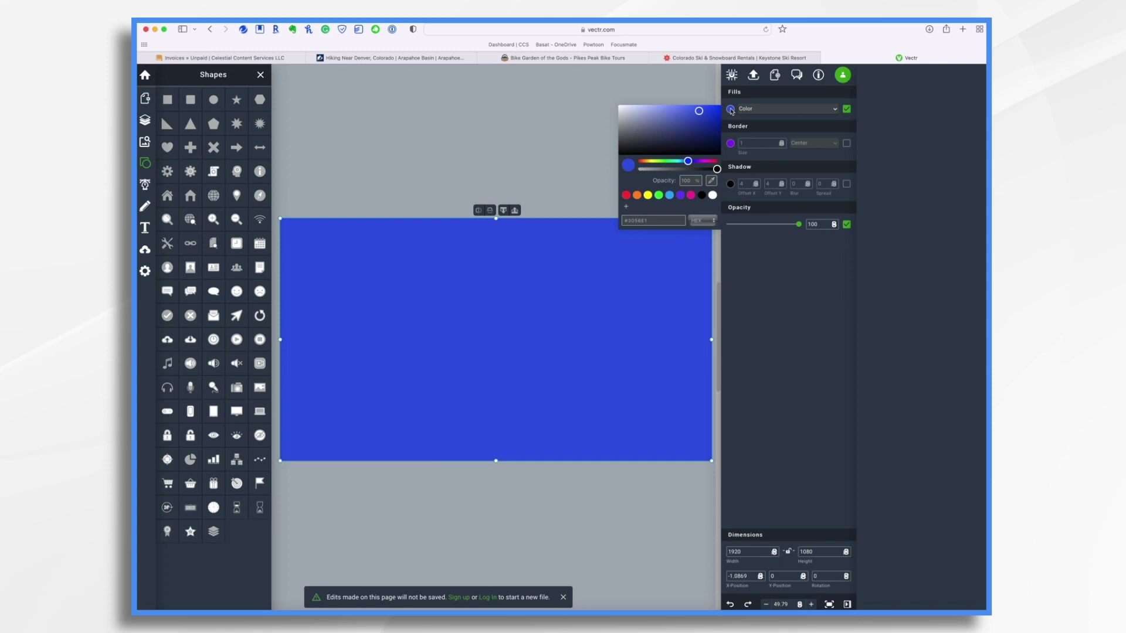
{"action": "left_click", "coordinate": [636, 195]}
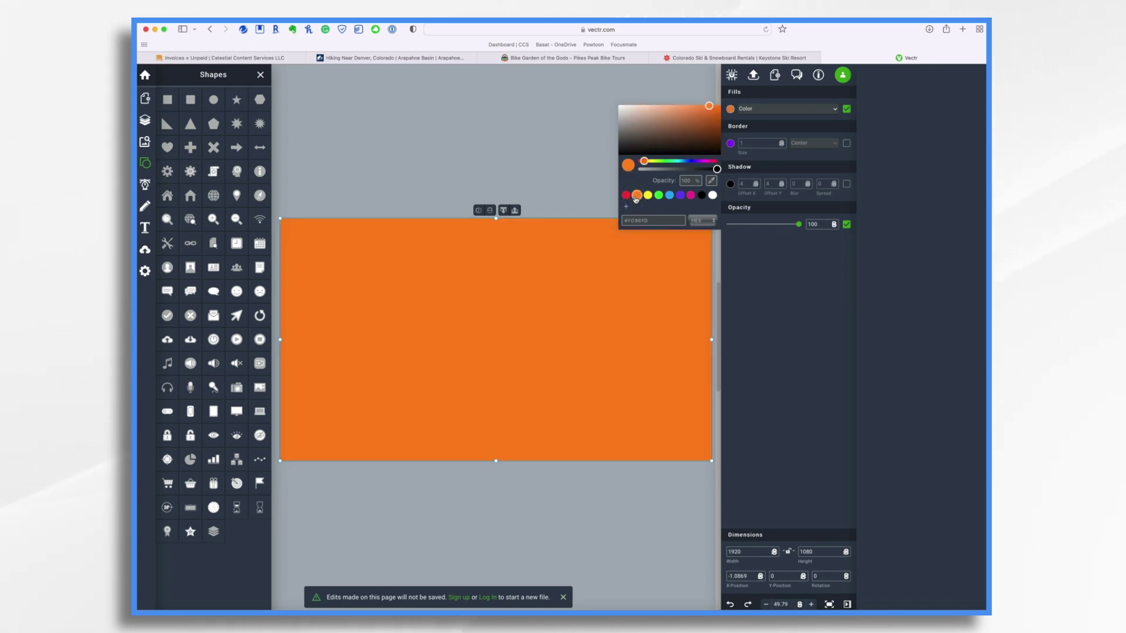
{"action": "left_click", "coordinate": [604, 125]}
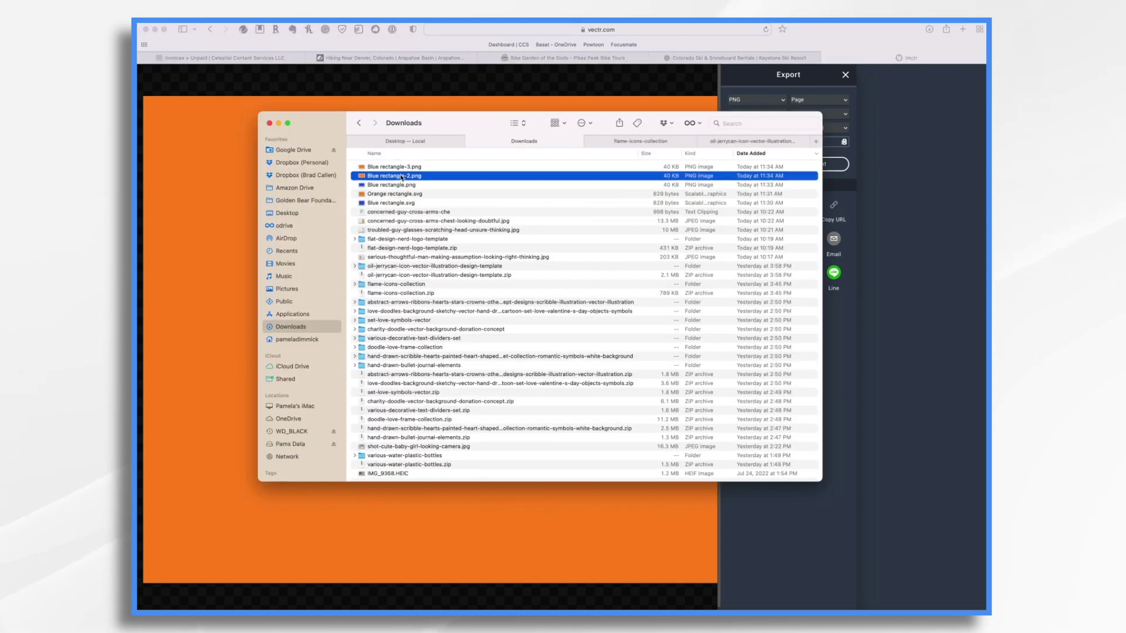
Step: Rename Blue rectangle-2.png in Downloads to 'Orange rectangle' and switch back
{"action": "right_click", "coordinate": [352, 176]}
{"action": "left_click", "coordinate": [435, 229]}
{"action": "type", "text": "Orange R"}
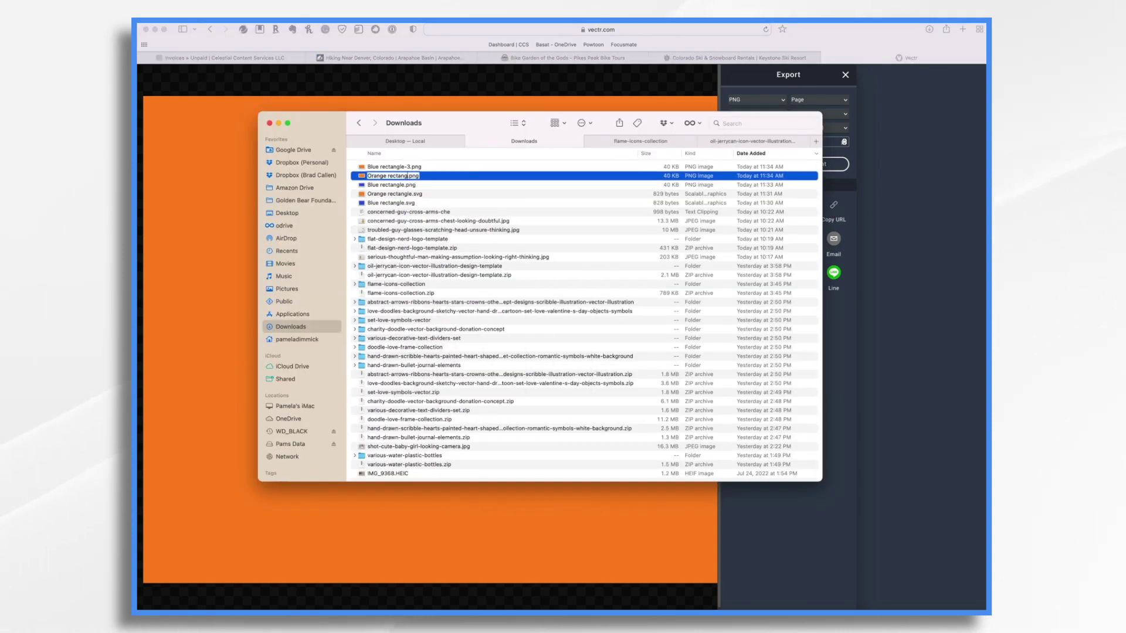
{"action": "key", "text": "super+Tab"}
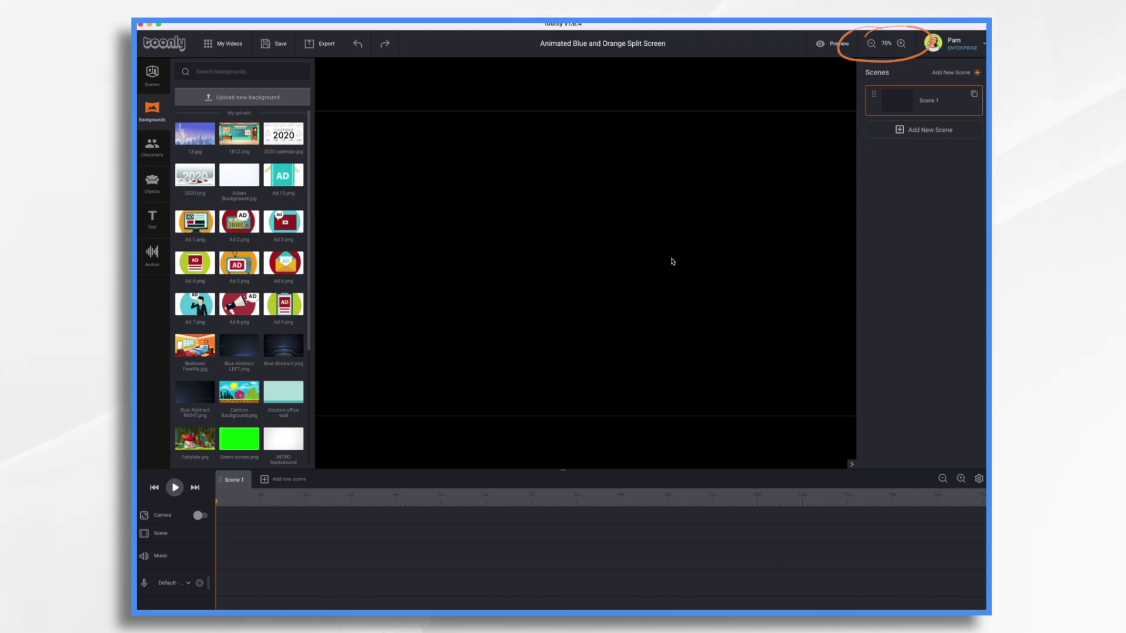
Step: Drop the plain white Solid background from the Toonly backgrounds onto Scene 1
{"action": "scroll", "coordinate": [227, 189], "scroll_direction": "down", "scroll_amount": 5}
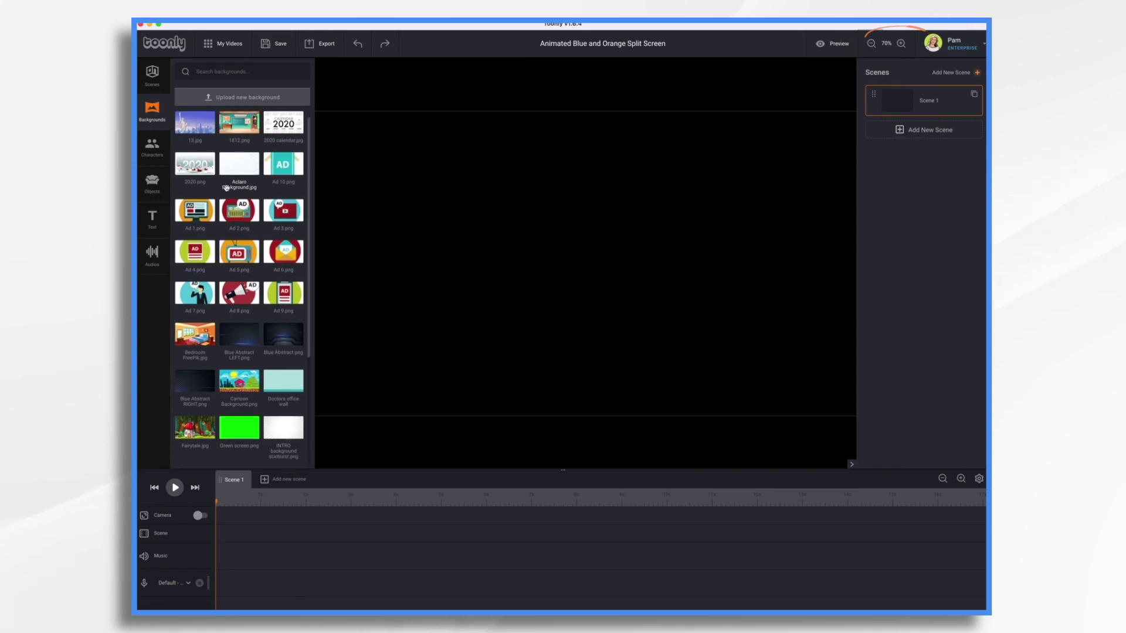
{"action": "scroll", "coordinate": [227, 189], "scroll_direction": "down", "scroll_amount": 4}
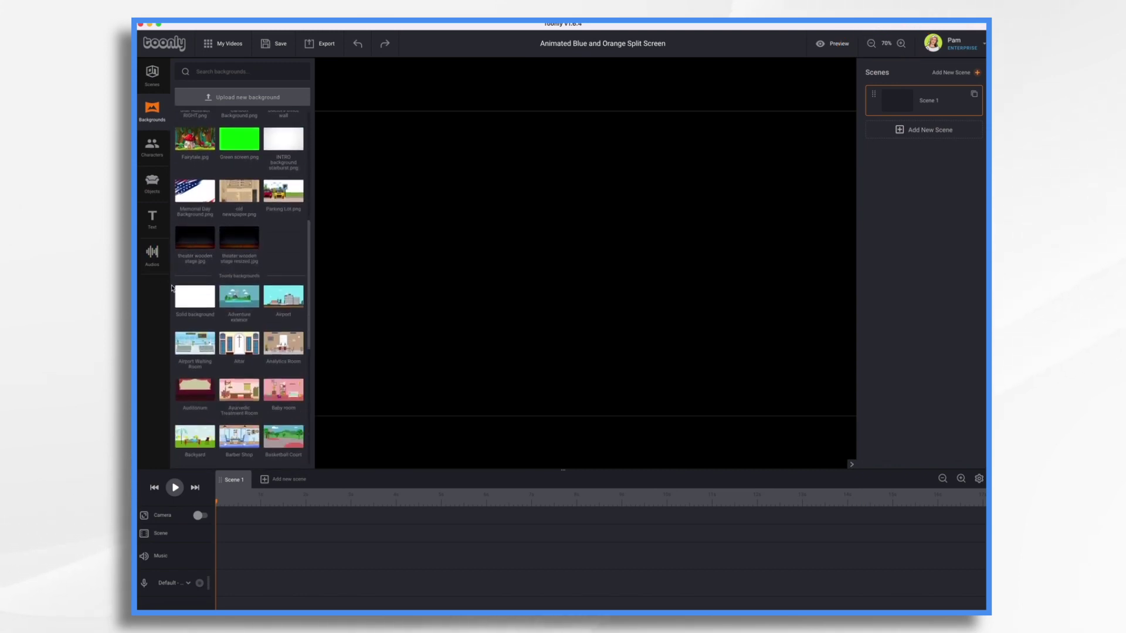
{"action": "left_click_drag", "start_coordinate": [190, 298], "coordinate": [569, 306]}
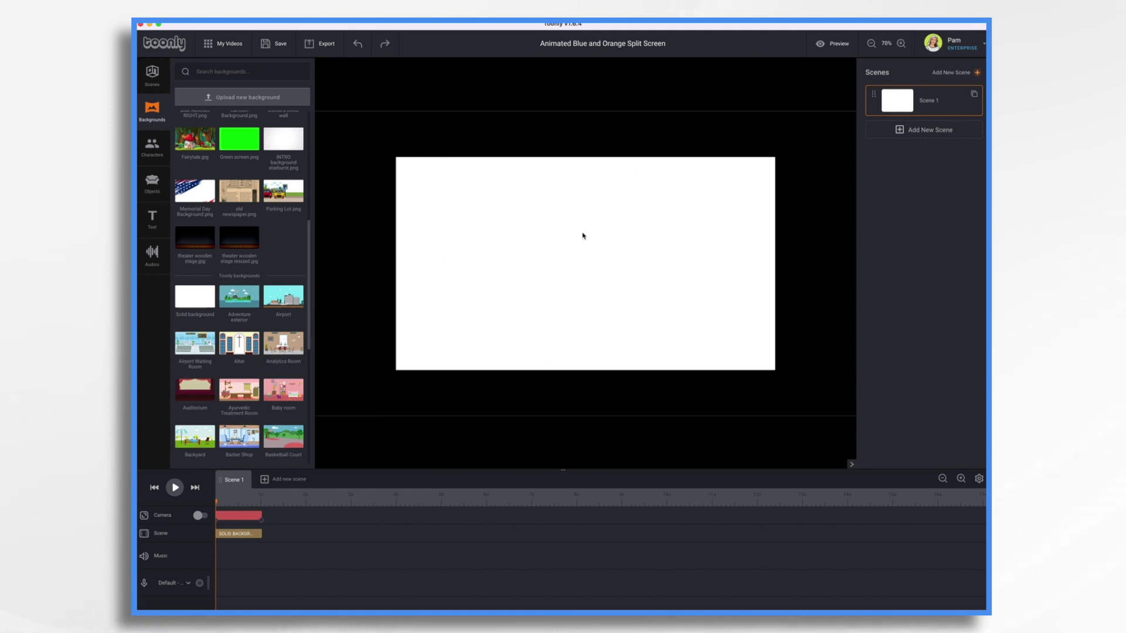
Step: Upload Orange rectangle.png and Blue rectangle.png from Downloads as new objects
{"action": "left_click", "coordinate": [152, 187]}
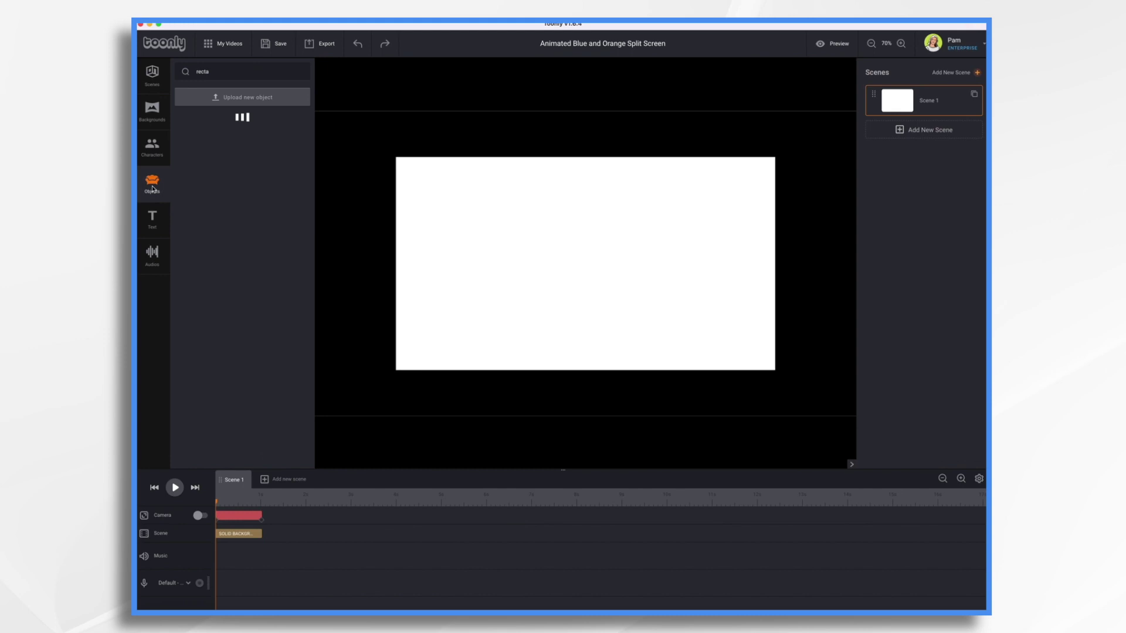
{"action": "left_click", "coordinate": [243, 97]}
{"action": "left_click", "coordinate": [570, 148]}
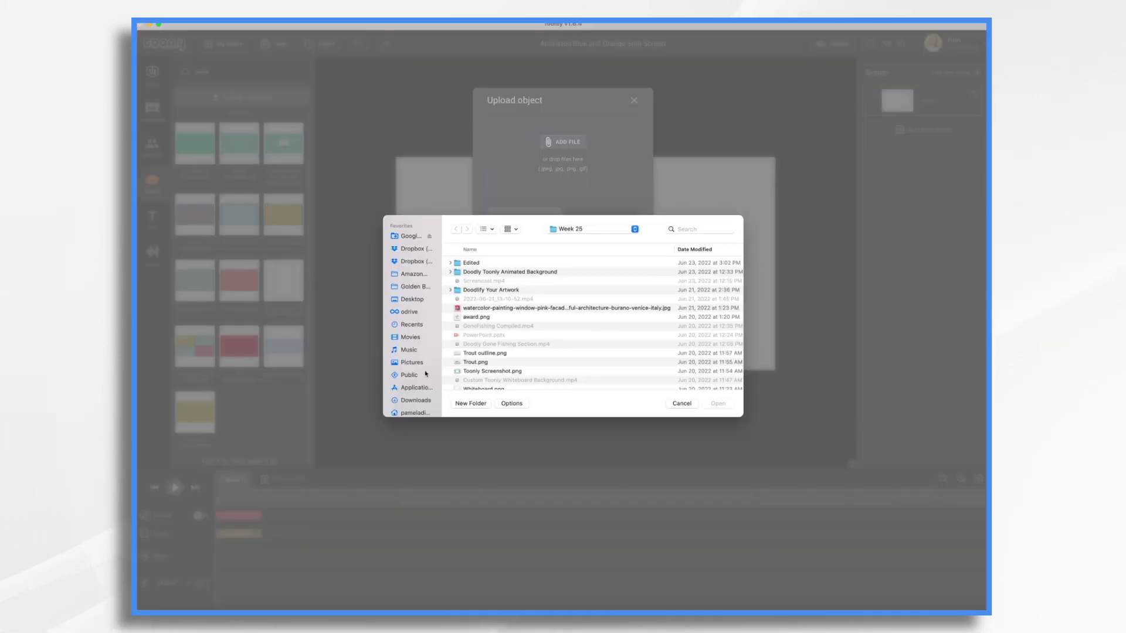
{"action": "left_click", "coordinate": [410, 360]}
{"action": "left_click", "coordinate": [495, 334]}
{"action": "left_click", "coordinate": [495, 344], "text": "shift"}
{"action": "left_click", "coordinate": [718, 400]}
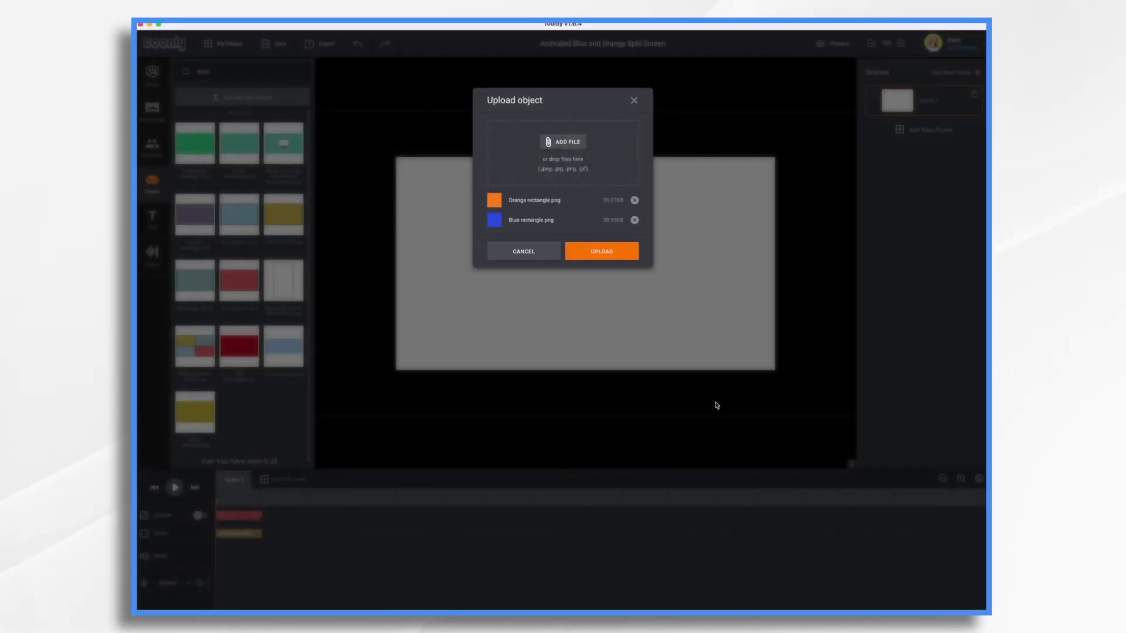
{"action": "left_click", "coordinate": [622, 250]}
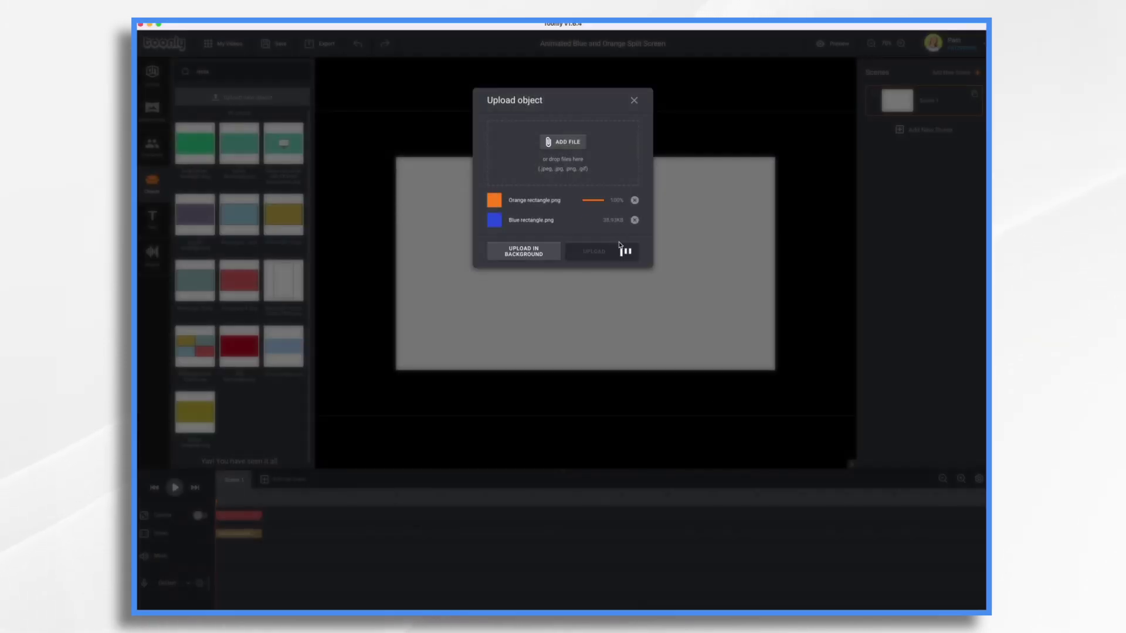
{"action": "left_click", "coordinate": [633, 102]}
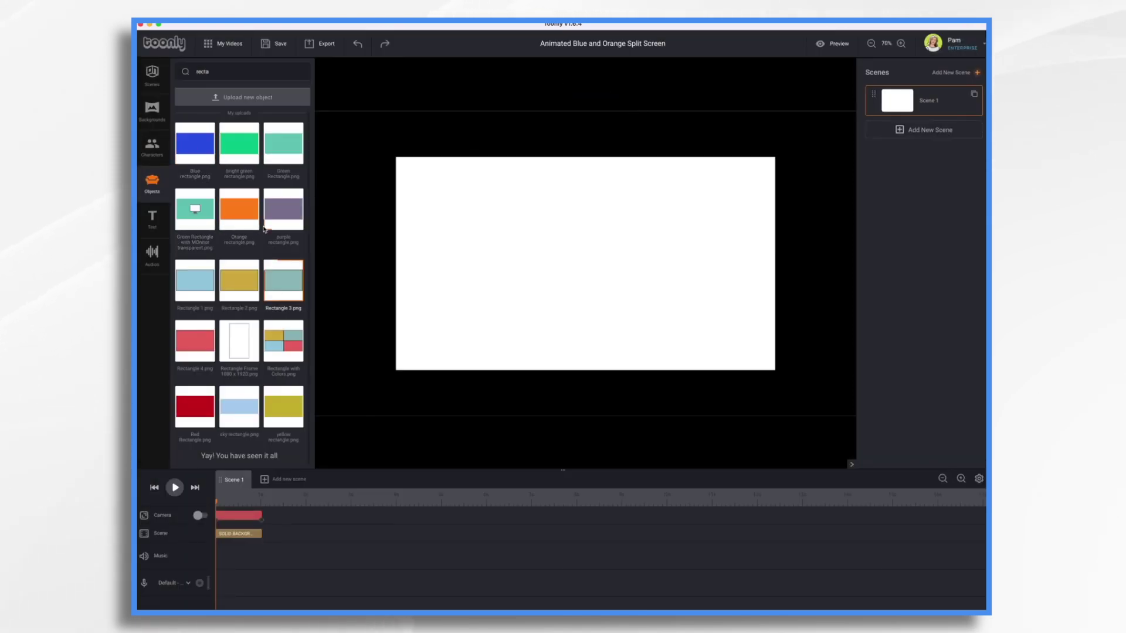
Step: Place Blue rectangle.png in the scene, zoom out, and resize it to fill the left half
{"action": "left_click_drag", "start_coordinate": [193, 146], "coordinate": [492, 237]}
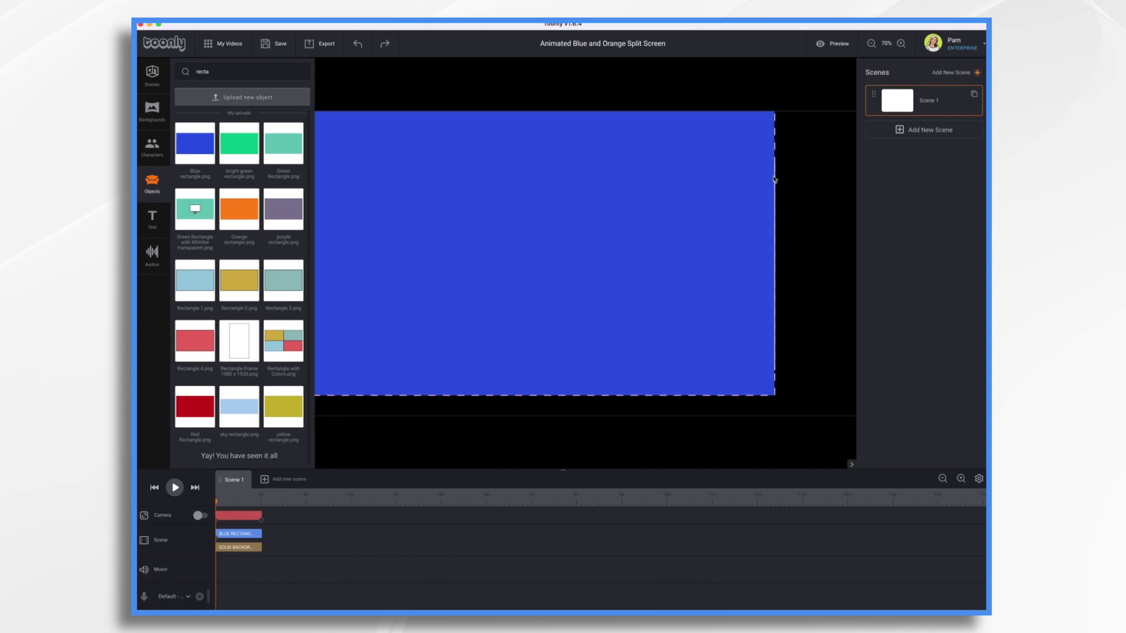
{"action": "left_click", "coordinate": [871, 43]}
{"action": "left_click", "coordinate": [871, 43]}
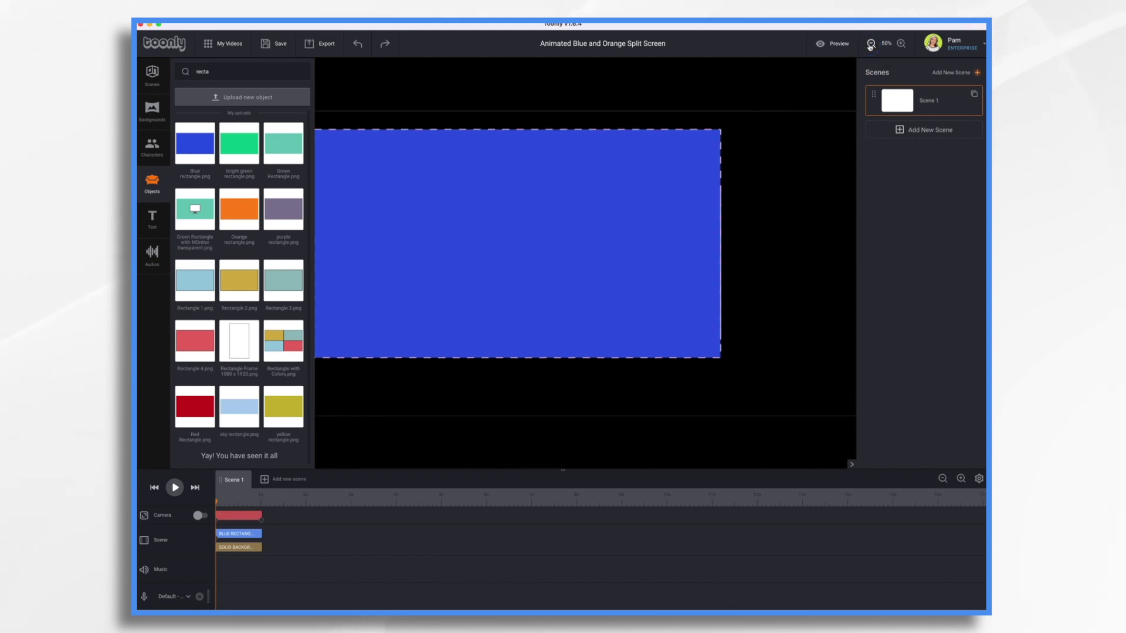
{"action": "left_click", "coordinate": [659, 279]}
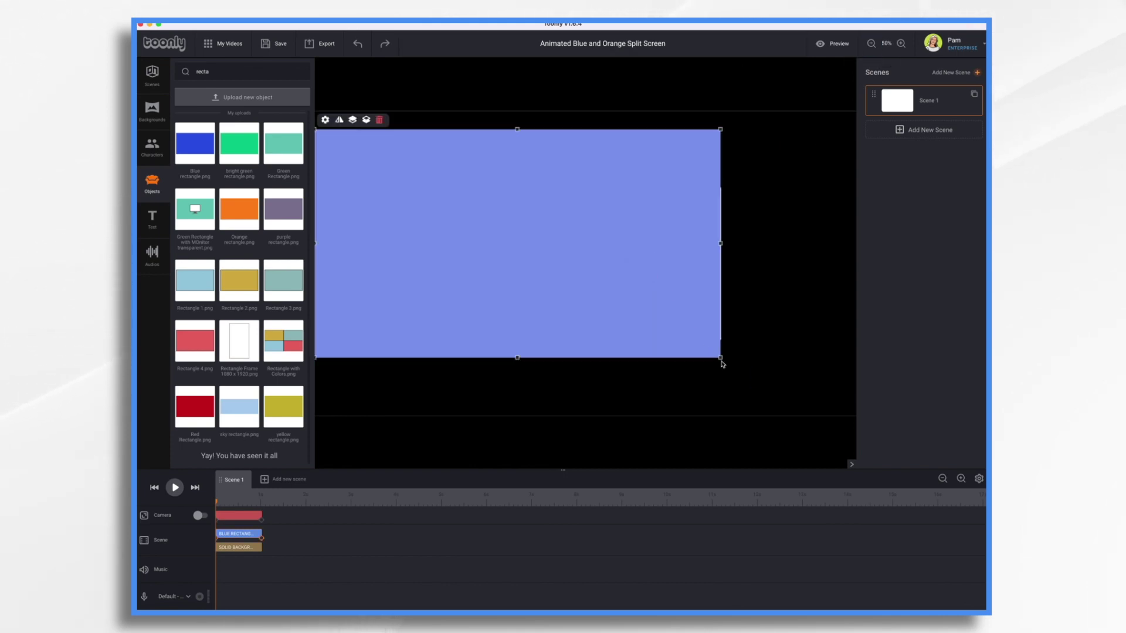
{"action": "left_click_drag", "start_coordinate": [721, 358], "coordinate": [641, 304]}
{"action": "left_click_drag", "start_coordinate": [526, 210], "coordinate": [501, 254]}
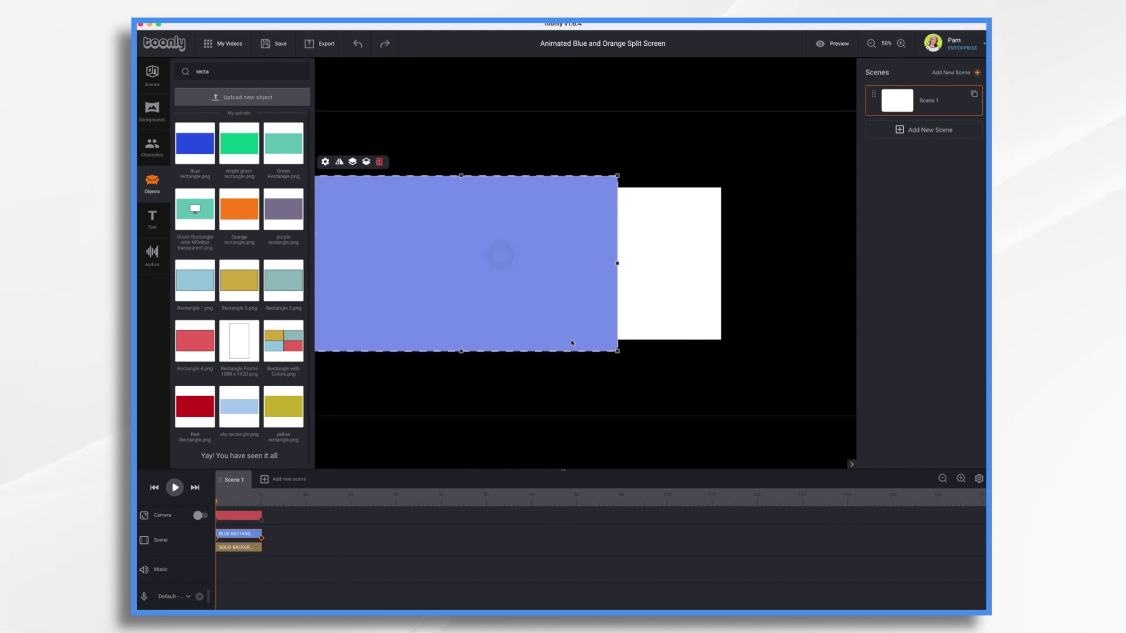
{"action": "left_click_drag", "start_coordinate": [615, 350], "coordinate": [585, 347]}
{"action": "left_click_drag", "start_coordinate": [527, 311], "coordinate": [561, 320]}
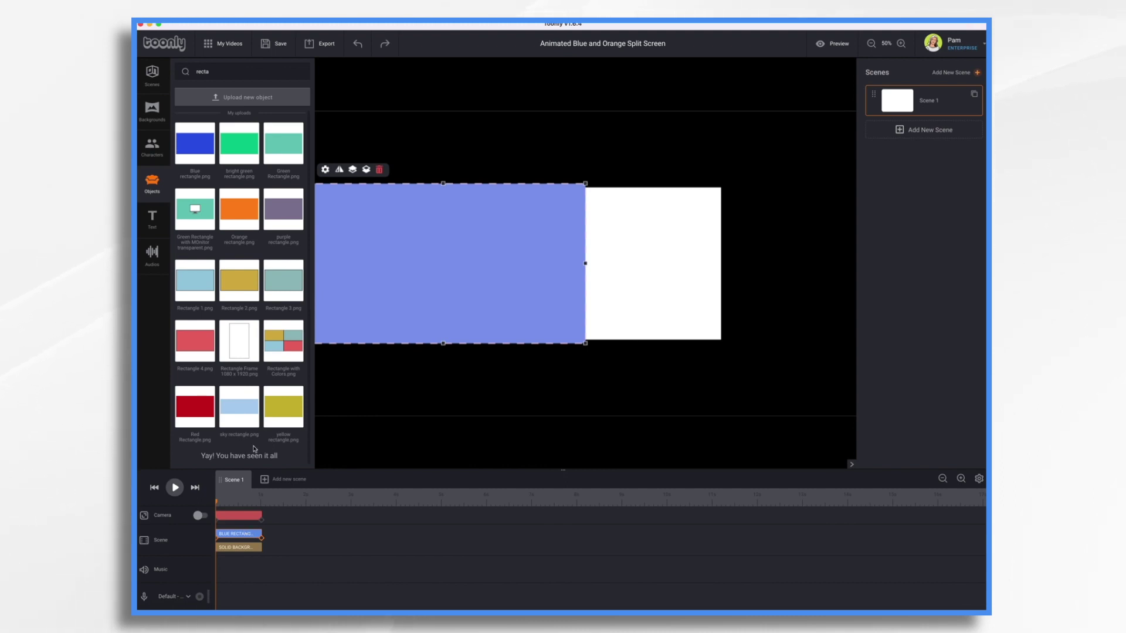
Step: Set the blue rectangle's In and Out effects to Instant in its object settings
{"action": "left_click", "coordinate": [325, 169]}
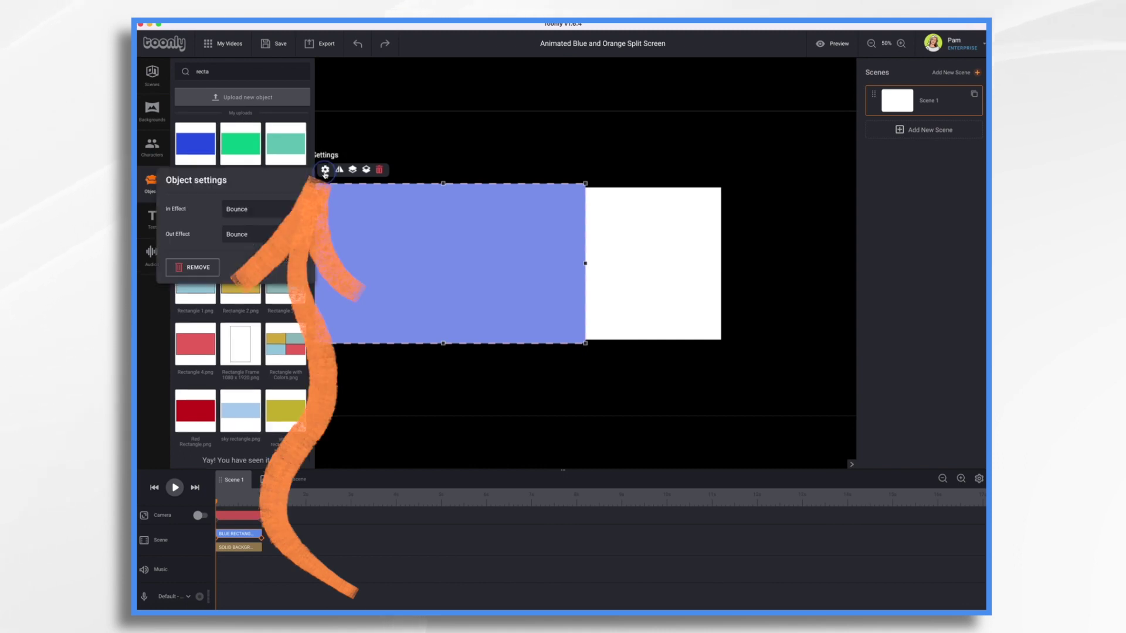
{"action": "left_click", "coordinate": [258, 213]}
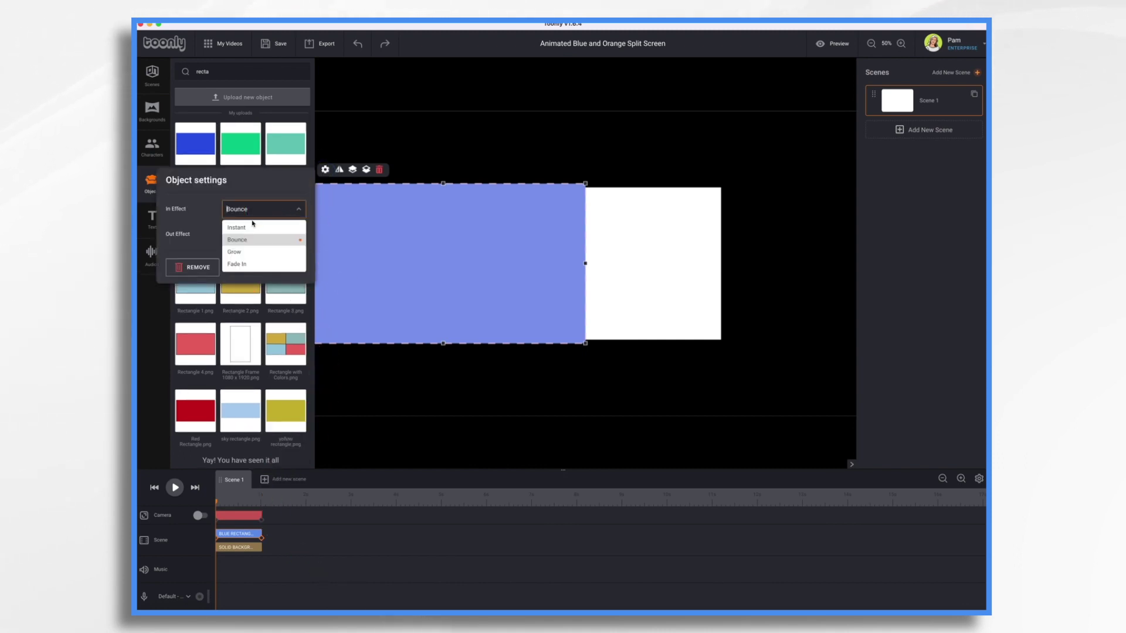
{"action": "left_click", "coordinate": [245, 230]}
{"action": "left_click", "coordinate": [253, 234]}
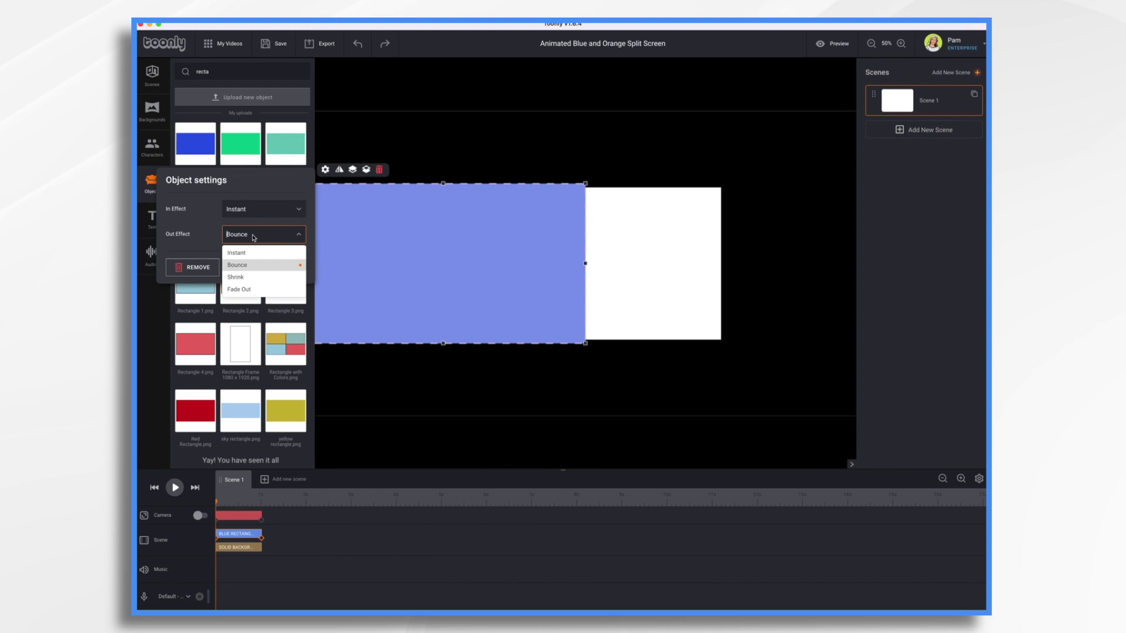
{"action": "left_click", "coordinate": [254, 256]}
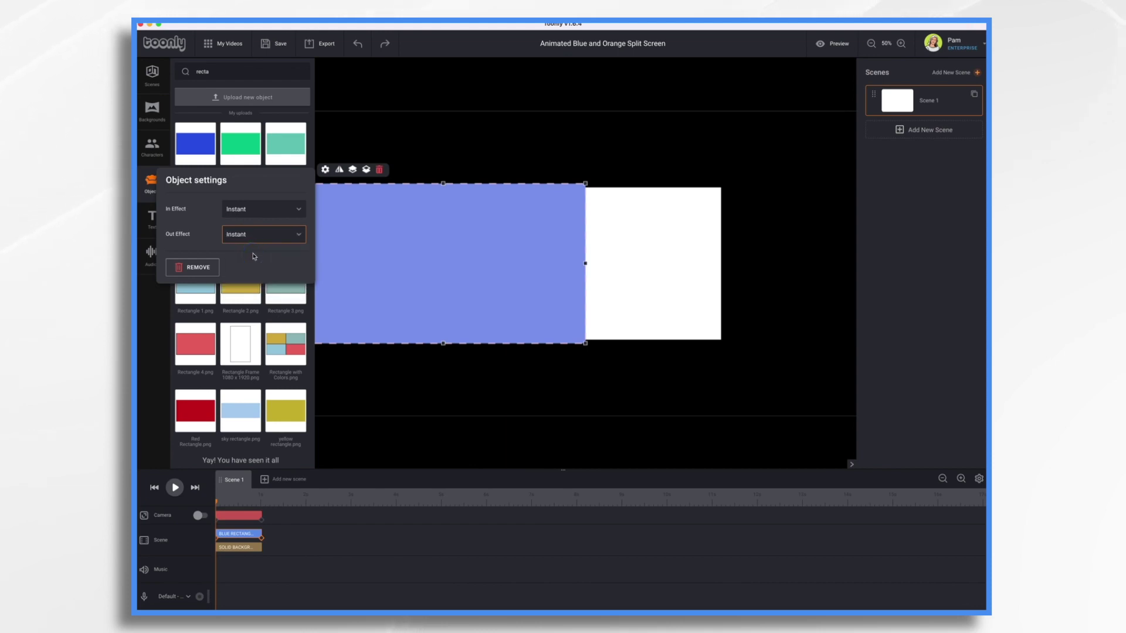
Step: Paste a copy of the blue rectangle and shift its clip later on the timeline
{"action": "left_click", "coordinate": [412, 384]}
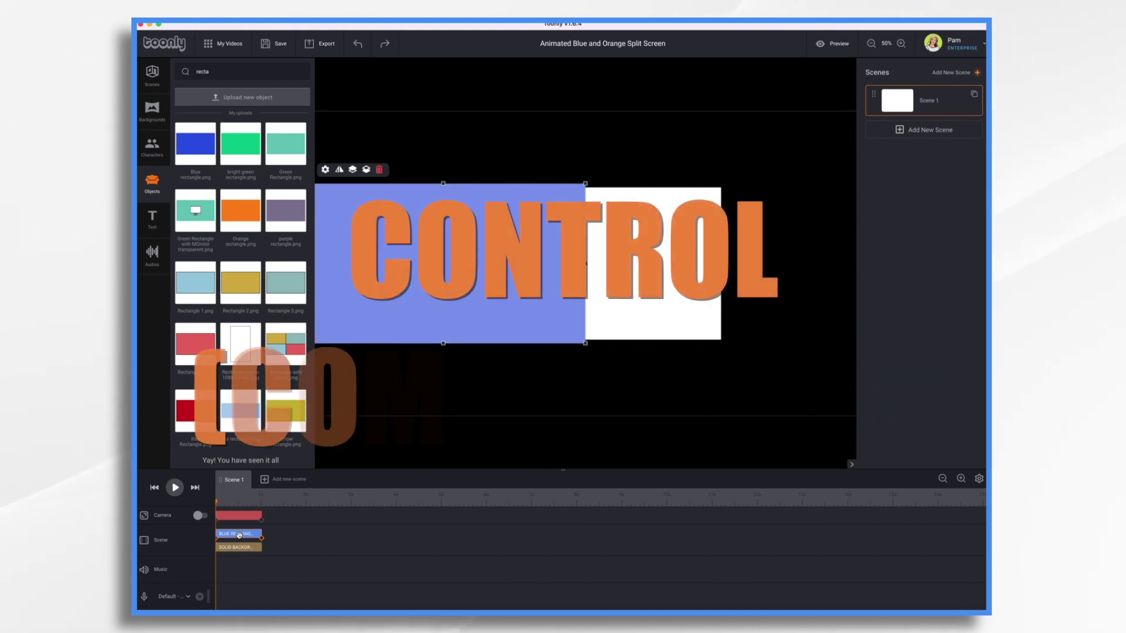
{"action": "key", "text": "super+v"}
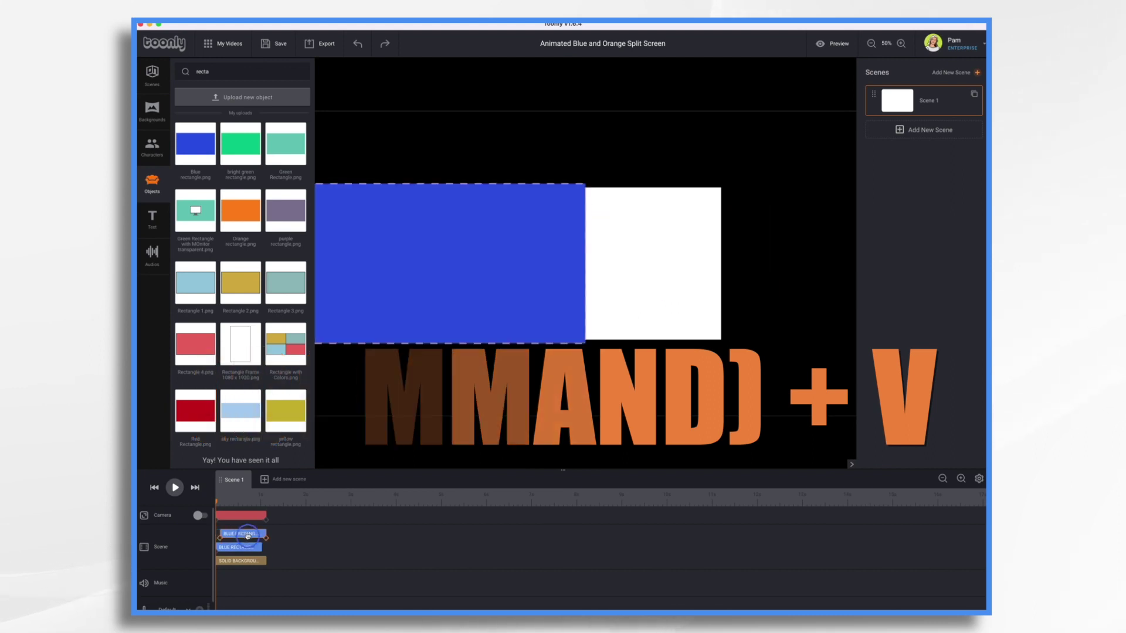
{"action": "left_click_drag", "start_coordinate": [239, 535], "coordinate": [320, 540]}
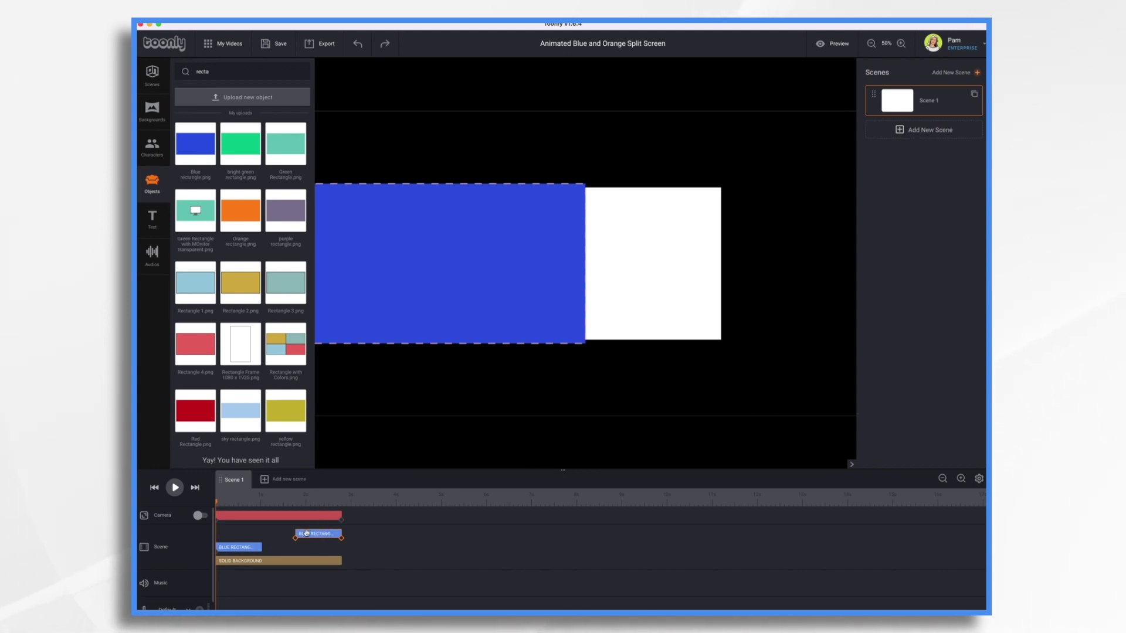
Step: Narrow the original blue rectangle into a slim strip along the canvas's left edge
{"action": "left_click", "coordinate": [233, 549]}
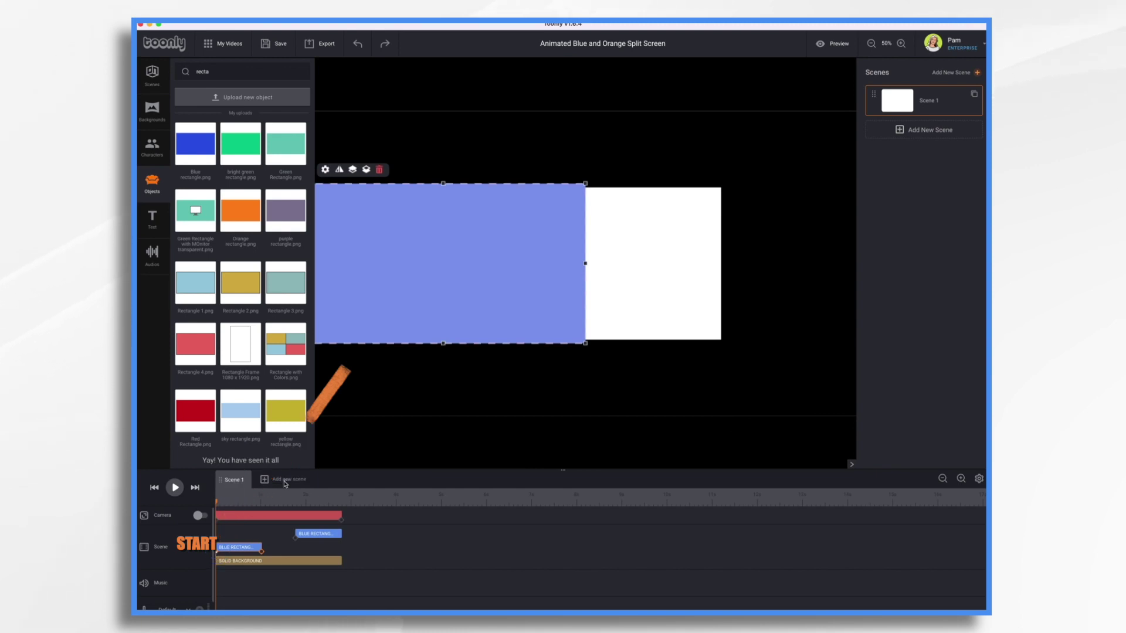
{"action": "left_click_drag", "start_coordinate": [538, 264], "coordinate": [390, 263]}
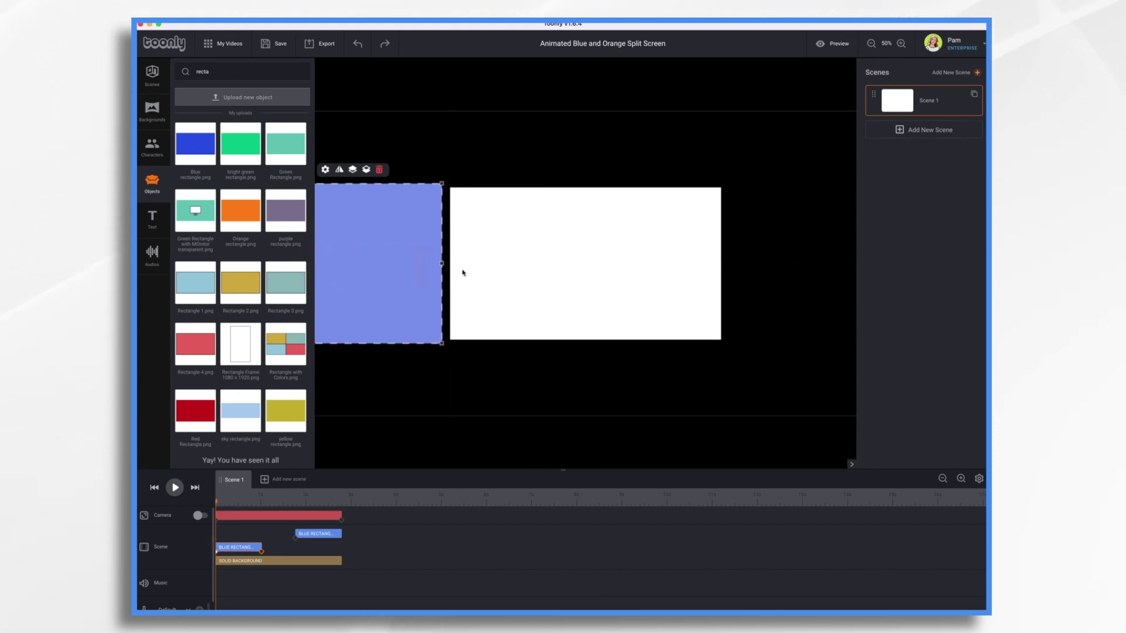
Step: Shorten the narrow blue strip's clip to end around 0.6 seconds, then replay the scene
{"action": "left_click", "coordinate": [174, 488]}
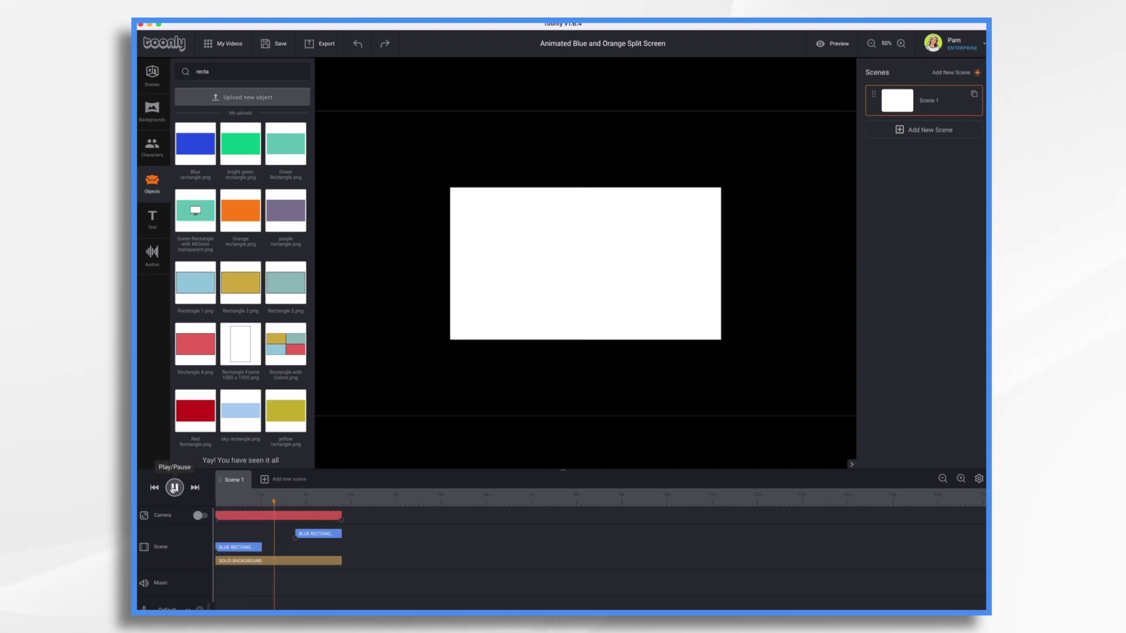
{"action": "left_click", "coordinate": [174, 488]}
{"action": "mouse_move", "coordinate": [246, 501]}
{"action": "left_mouse_down"}
{"action": "mouse_move", "coordinate": [218, 502]}
{"action": "mouse_move", "coordinate": [268, 501]}
{"action": "mouse_move", "coordinate": [240, 501]}
{"action": "left_mouse_up"}
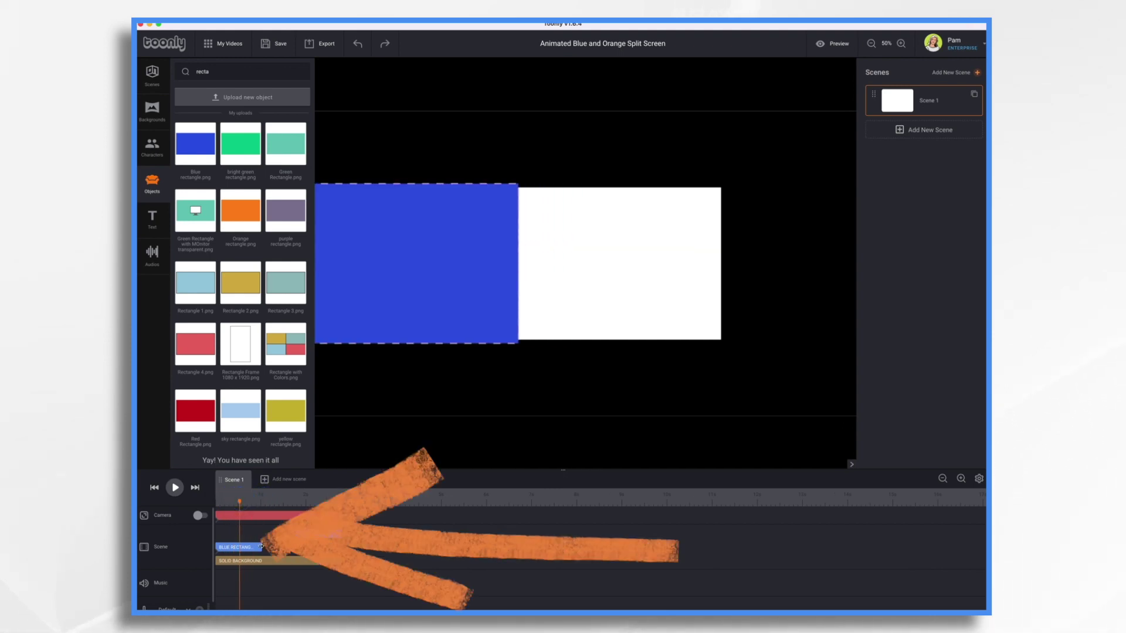
{"action": "left_click_drag", "start_coordinate": [261, 546], "coordinate": [240, 546]}
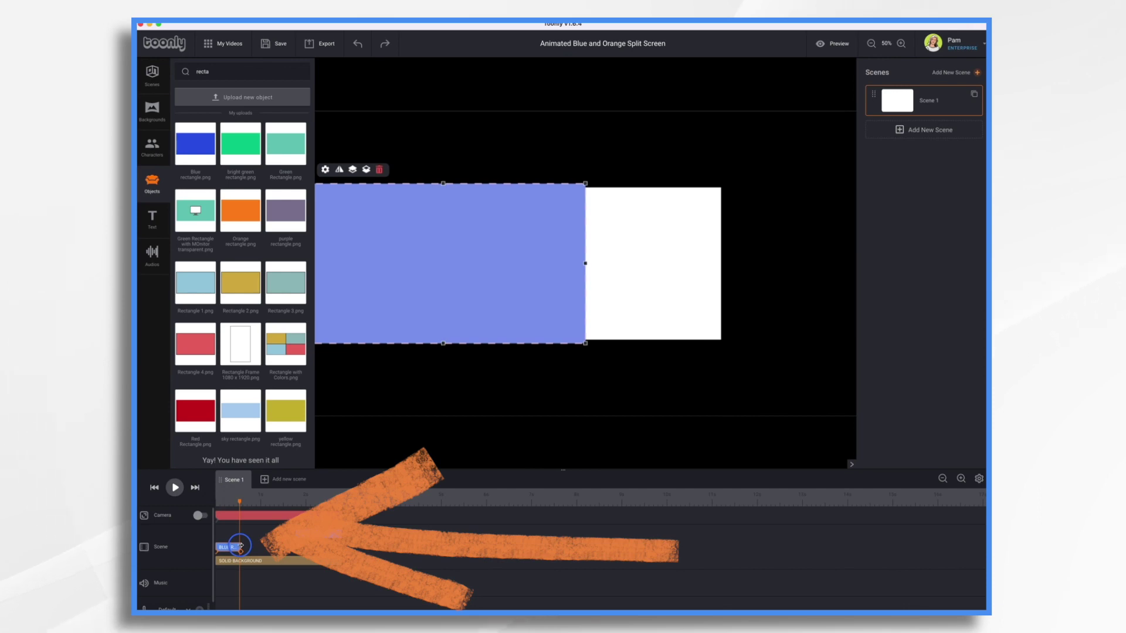
{"action": "left_click", "coordinate": [214, 501]}
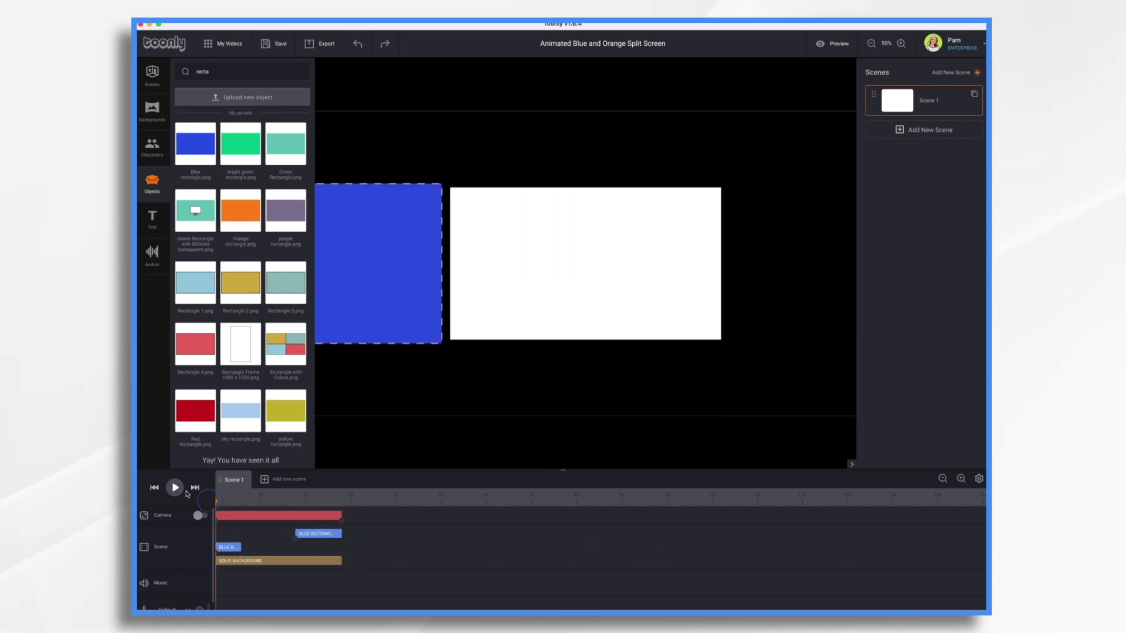
{"action": "left_click", "coordinate": [175, 488]}
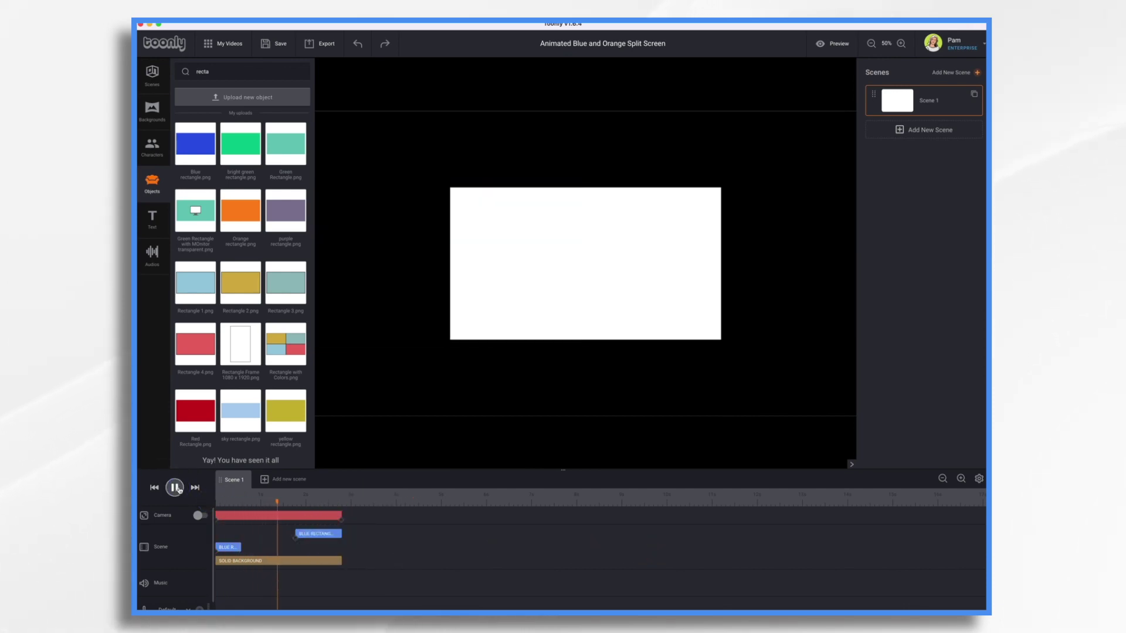
{"action": "left_click", "coordinate": [174, 487]}
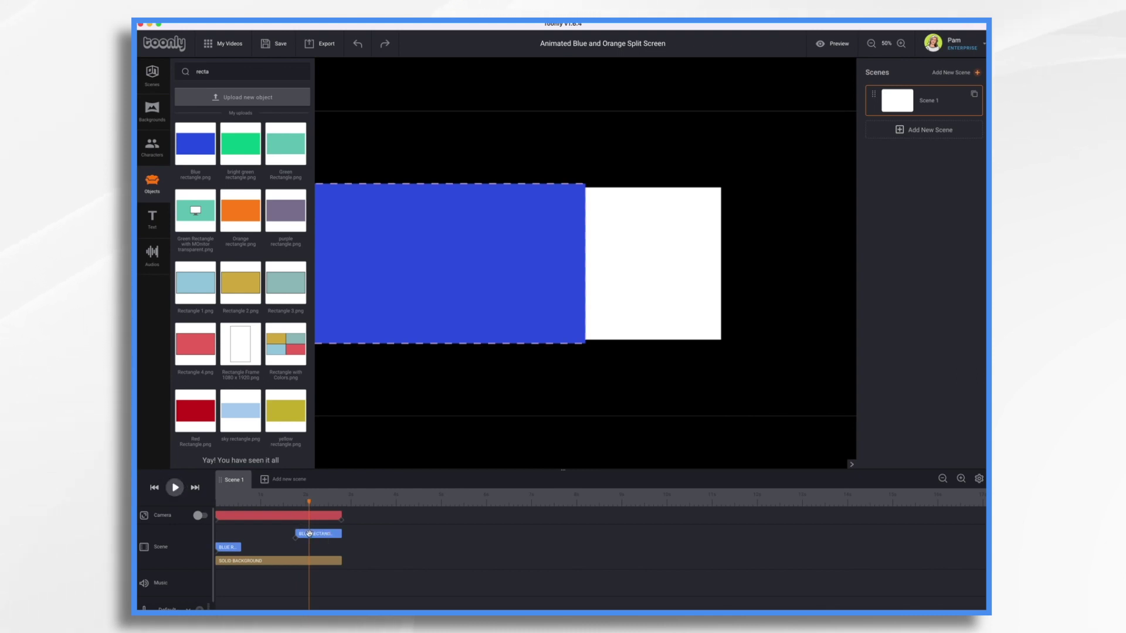
Step: Move the wide blue clip's start to meet the short clip's end, then preview the widening
{"action": "left_click_drag", "start_coordinate": [295, 534], "coordinate": [249, 529]}
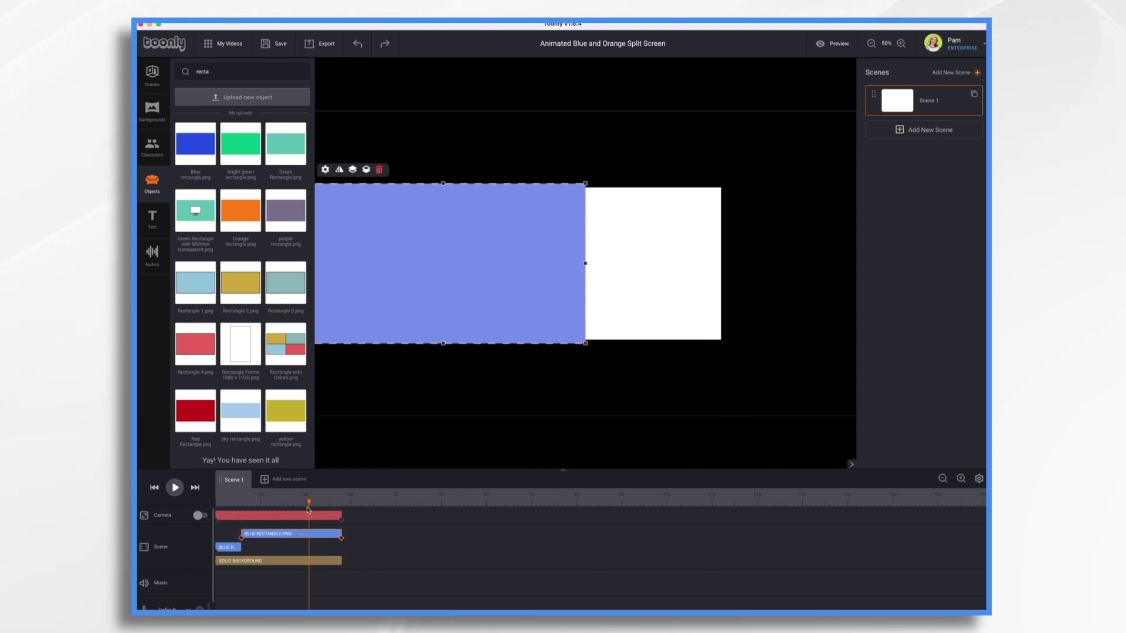
{"action": "left_click_drag", "start_coordinate": [315, 503], "coordinate": [215, 506]}
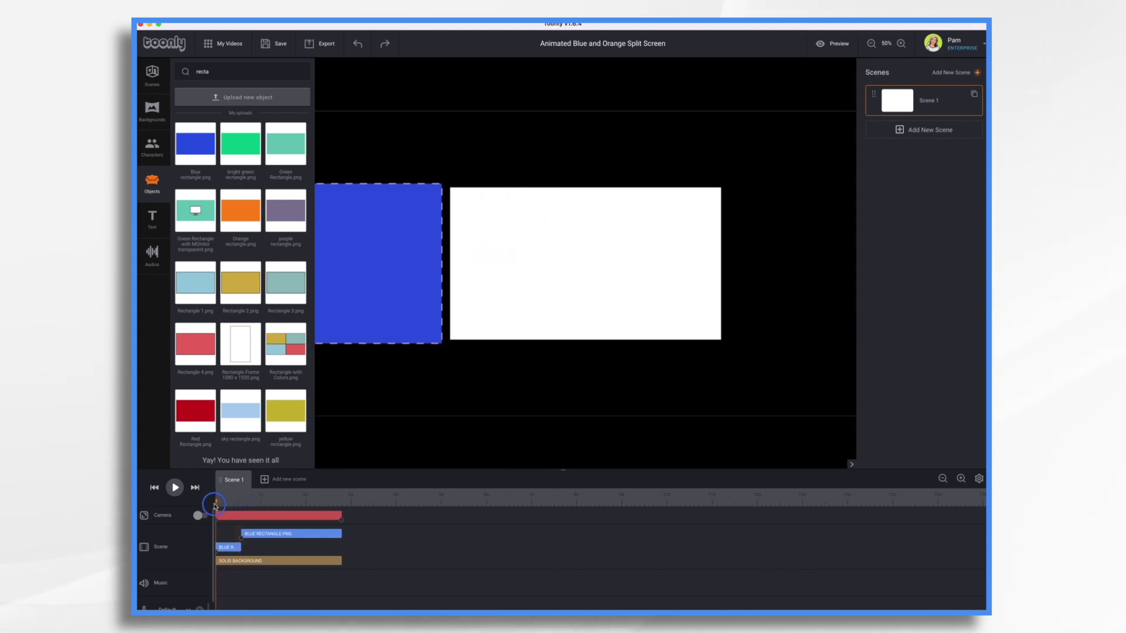
{"action": "left_click", "coordinate": [172, 490]}
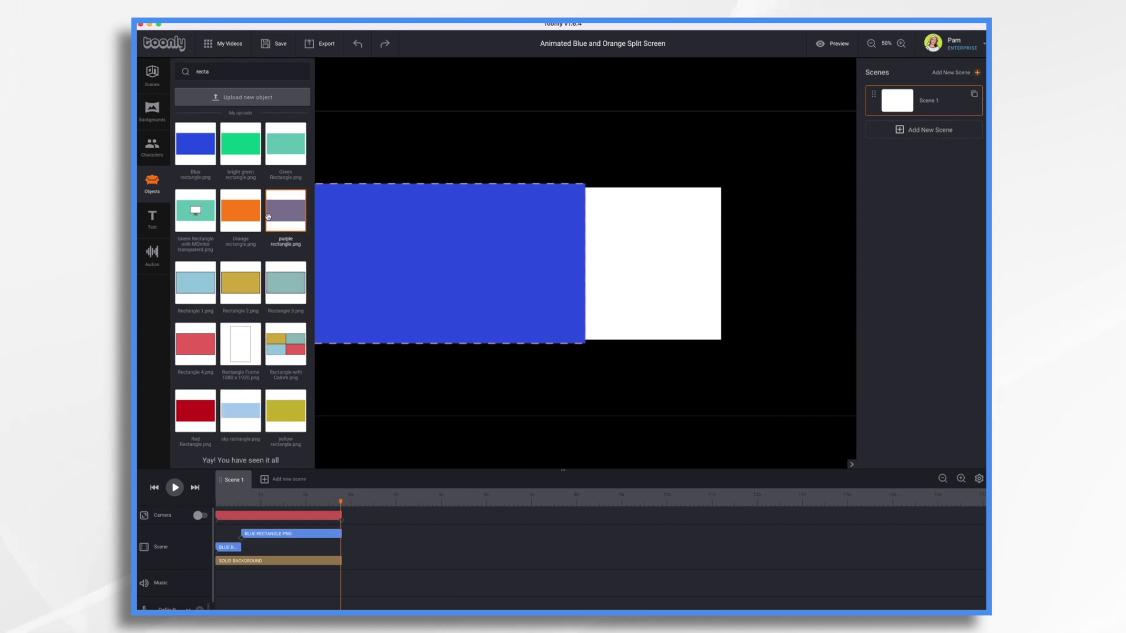
Step: Add Orange rectangle.png, resize it and place it flush against the blue rectangle's right side
{"action": "left_click_drag", "start_coordinate": [240, 210], "coordinate": [575, 253]}
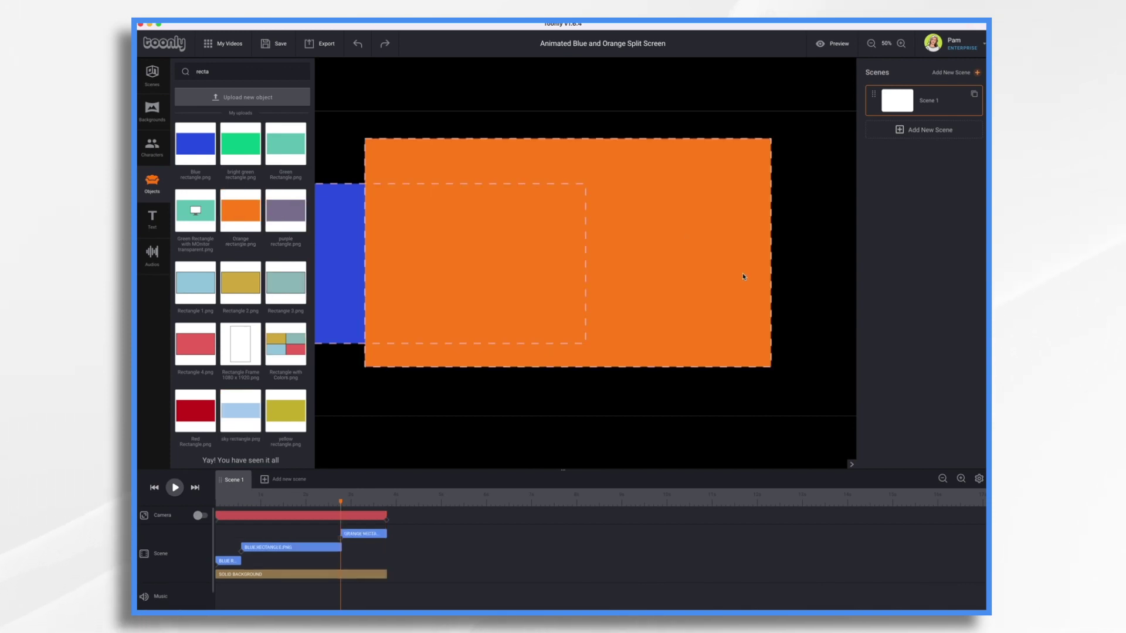
{"action": "left_click_drag", "start_coordinate": [770, 365], "coordinate": [686, 320]}
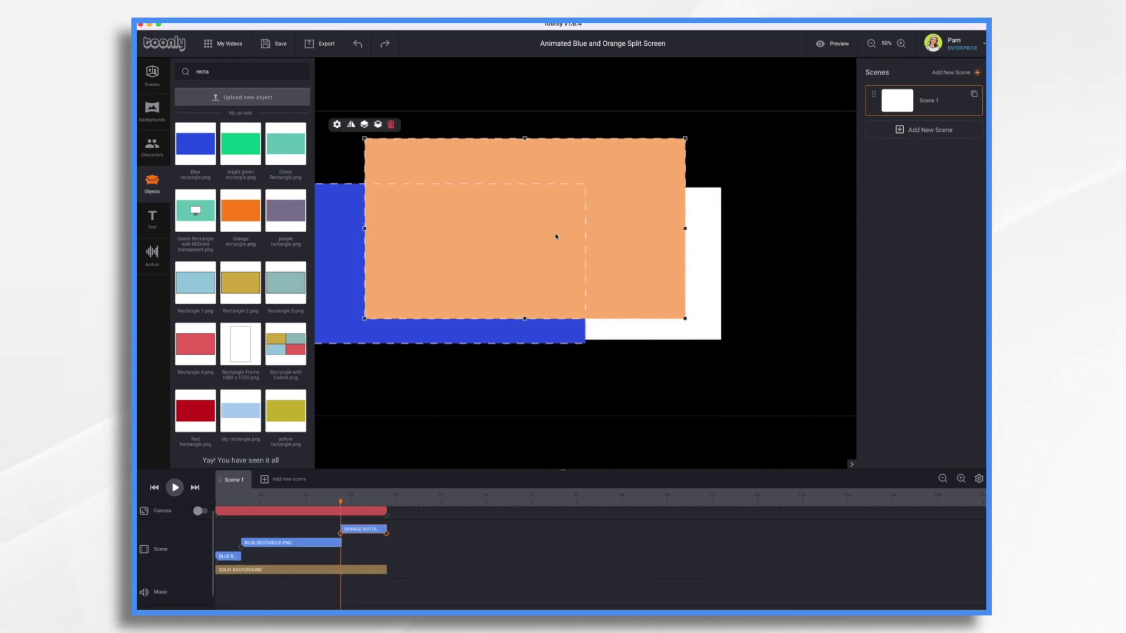
{"action": "left_click_drag", "start_coordinate": [555, 234], "coordinate": [767, 272]}
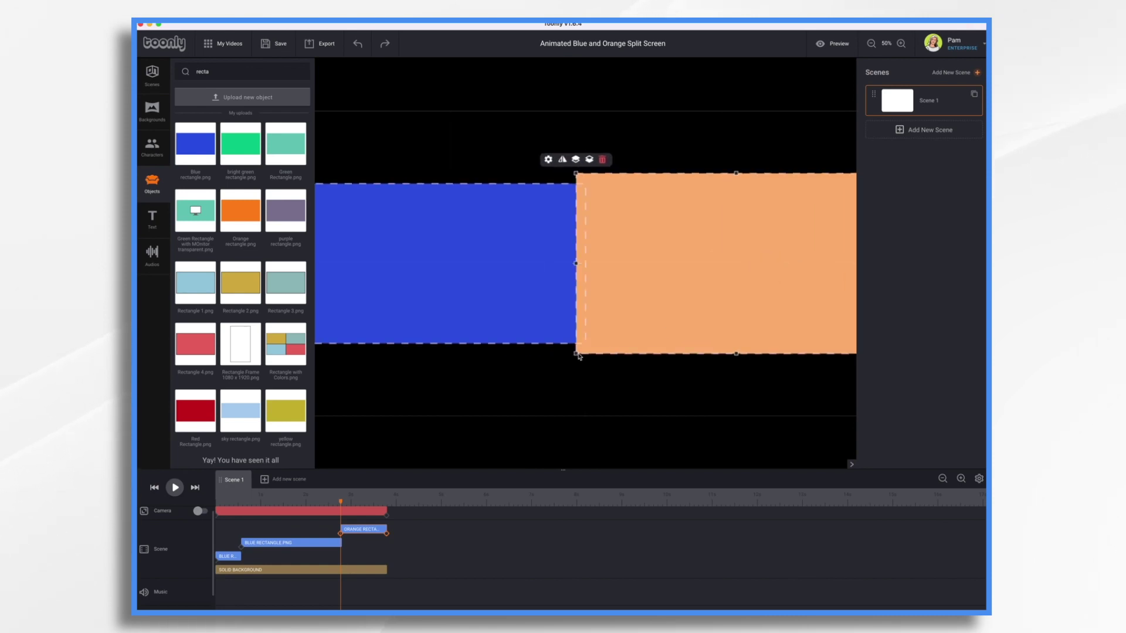
{"action": "left_click_drag", "start_coordinate": [576, 353], "coordinate": [624, 344]}
{"action": "left_click_drag", "start_coordinate": [679, 281], "coordinate": [680, 283]}
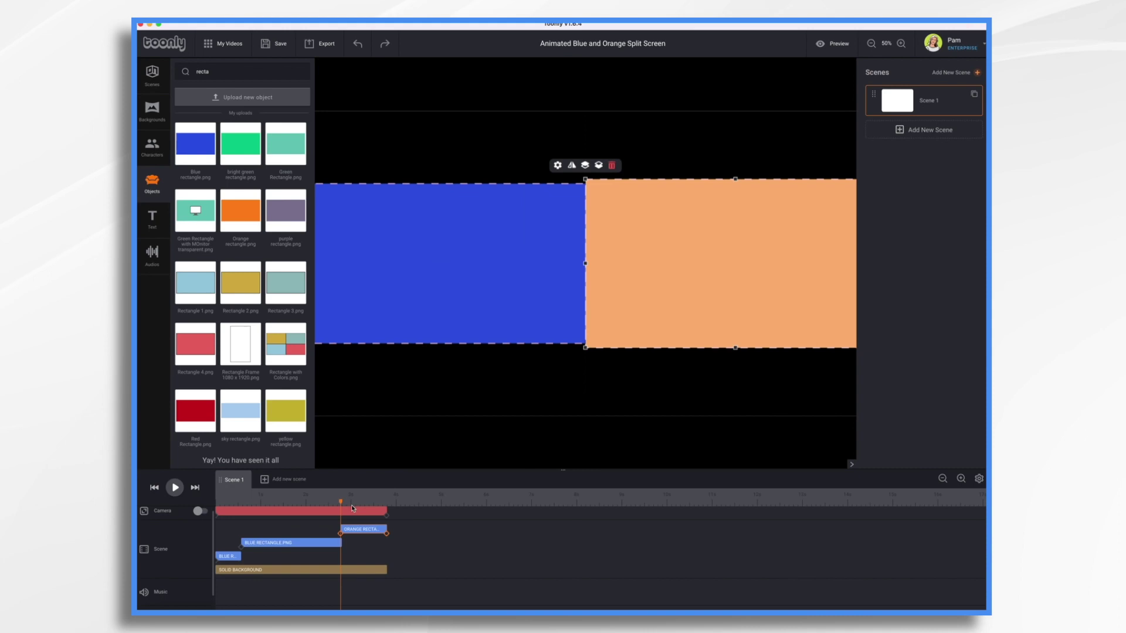
Step: Set the orange rectangle's In and Out effects to Instant
{"action": "left_click", "coordinate": [557, 167]}
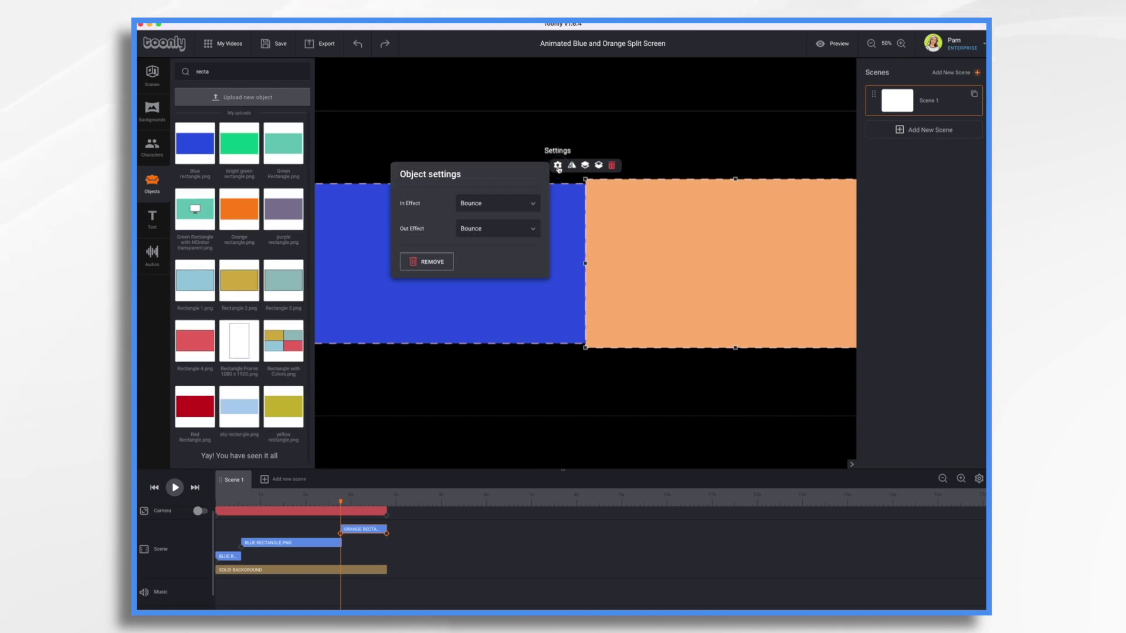
{"action": "left_click", "coordinate": [512, 207]}
{"action": "left_click", "coordinate": [494, 228]}
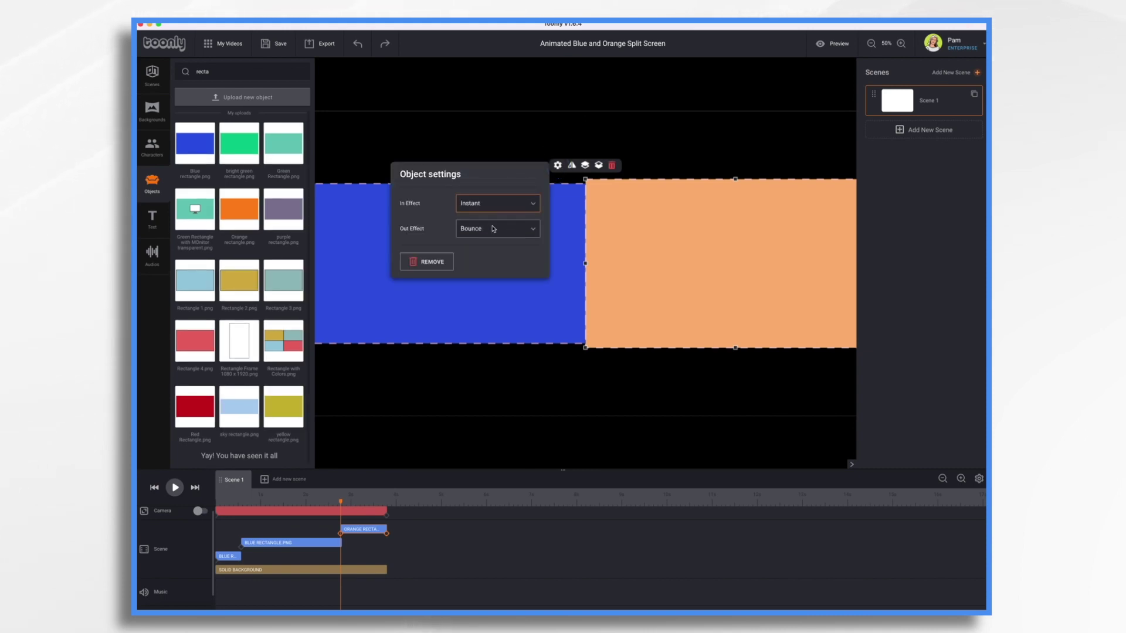
{"action": "left_click", "coordinate": [494, 228]}
{"action": "left_click", "coordinate": [483, 247]}
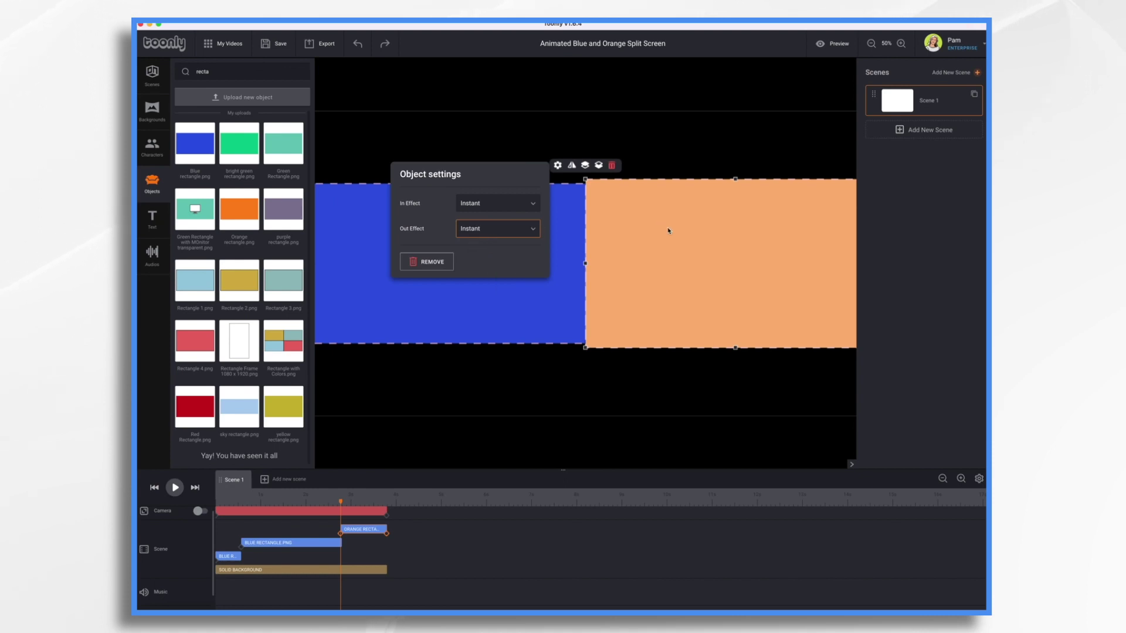
{"action": "left_click", "coordinate": [633, 389]}
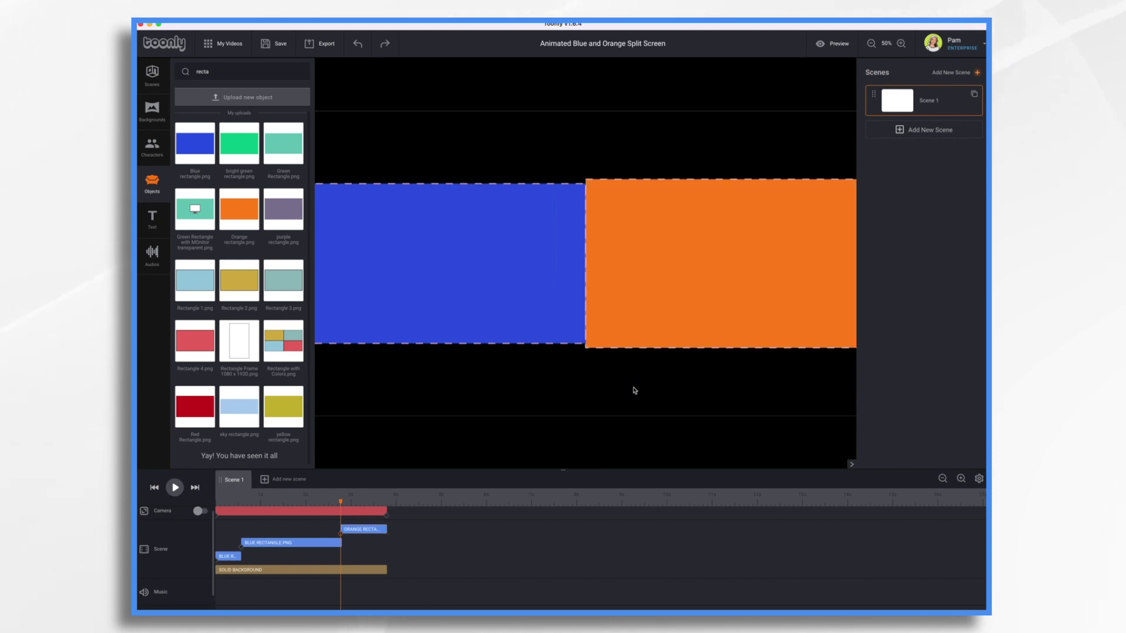
Step: Copy the Orange Rectangle clip and paste a duplicate orange rectangle
{"action": "left_click", "coordinate": [364, 529]}
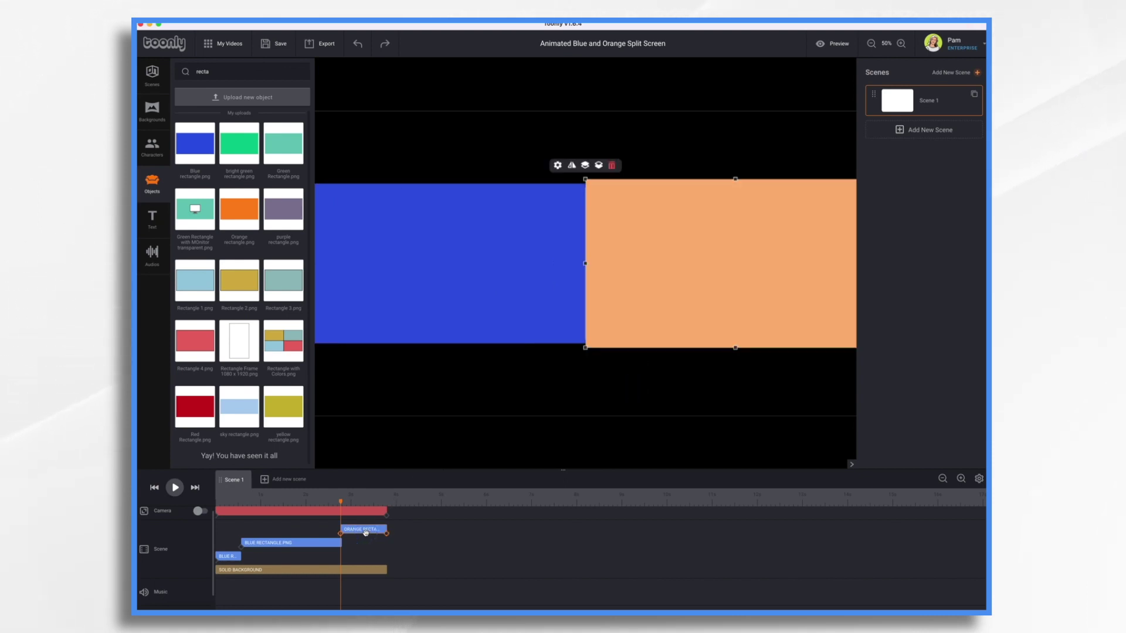
{"action": "key", "text": "super+c"}
{"action": "key", "text": "super+v"}
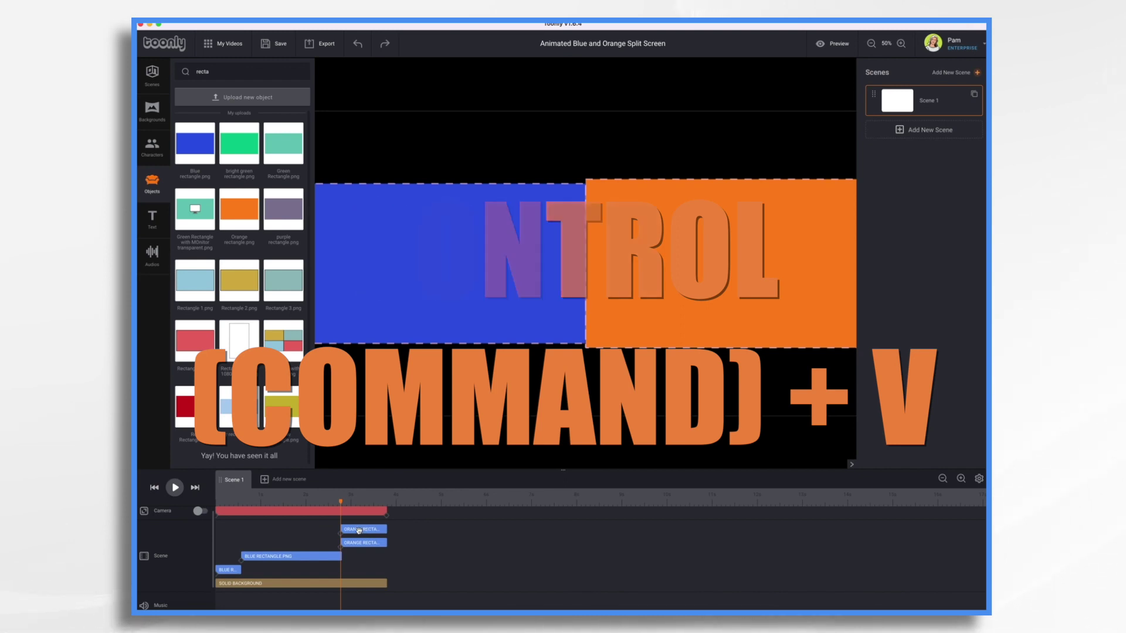
Step: Start the orange rectangle earlier and below the frame's right half, then preview it sliding up
{"action": "left_click_drag", "start_coordinate": [359, 530], "coordinate": [313, 530]}
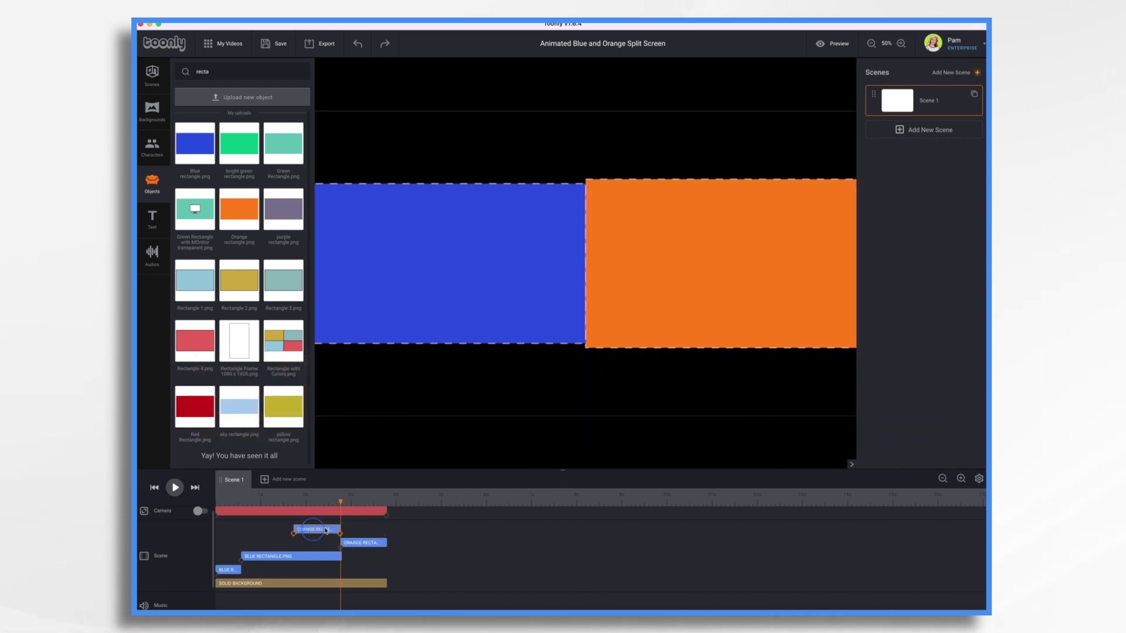
{"action": "left_click", "coordinate": [294, 535]}
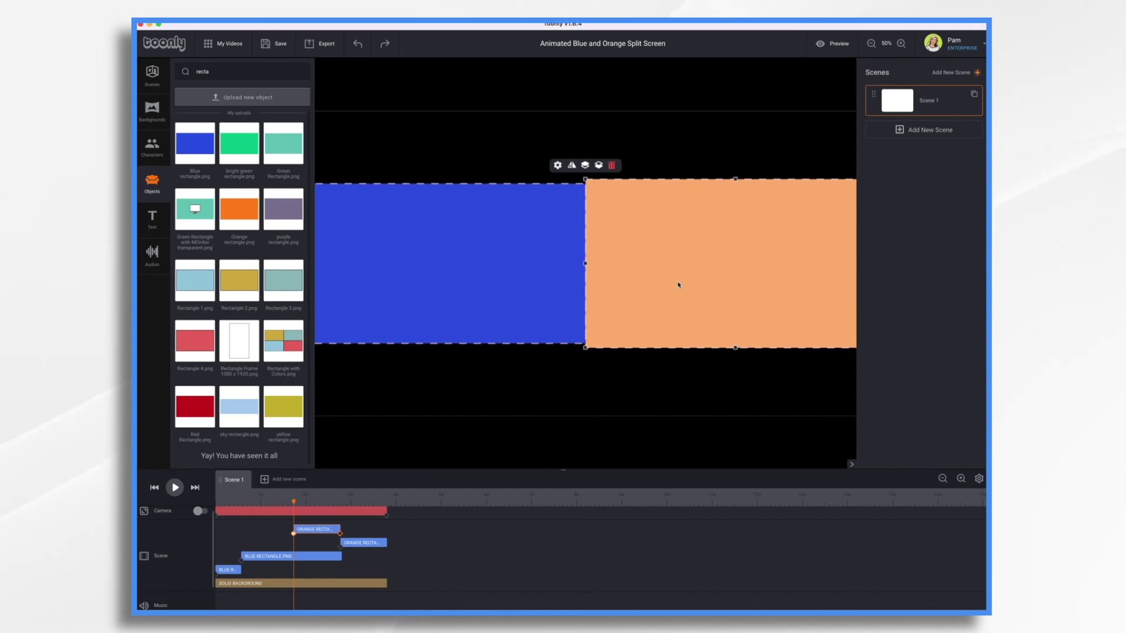
{"action": "left_click_drag", "start_coordinate": [678, 285], "coordinate": [676, 448]}
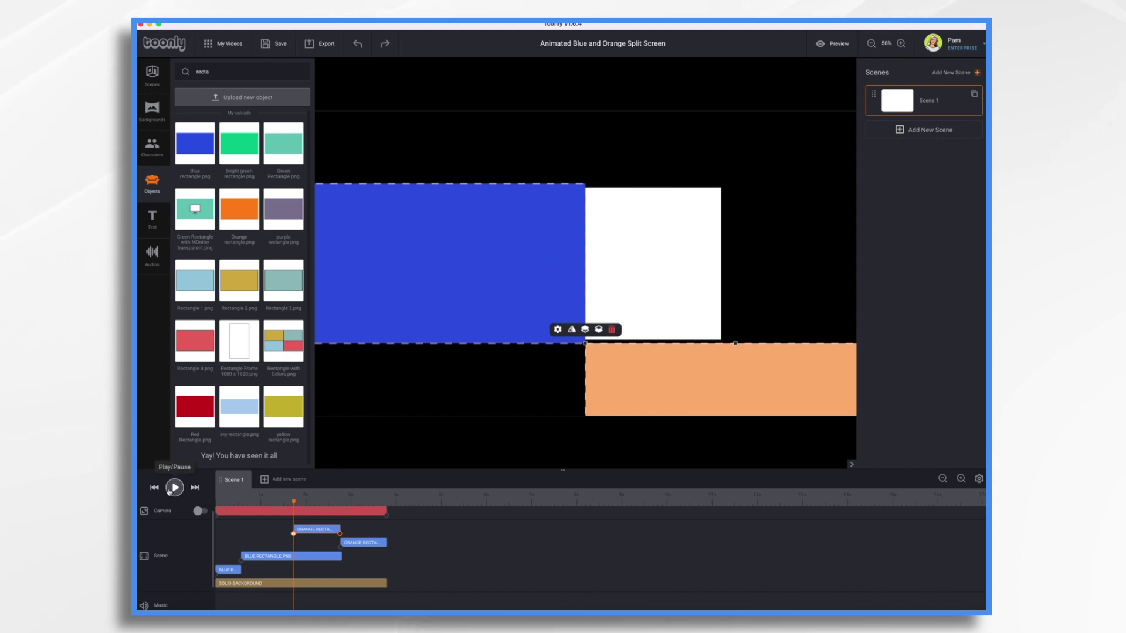
{"action": "left_click", "coordinate": [170, 491]}
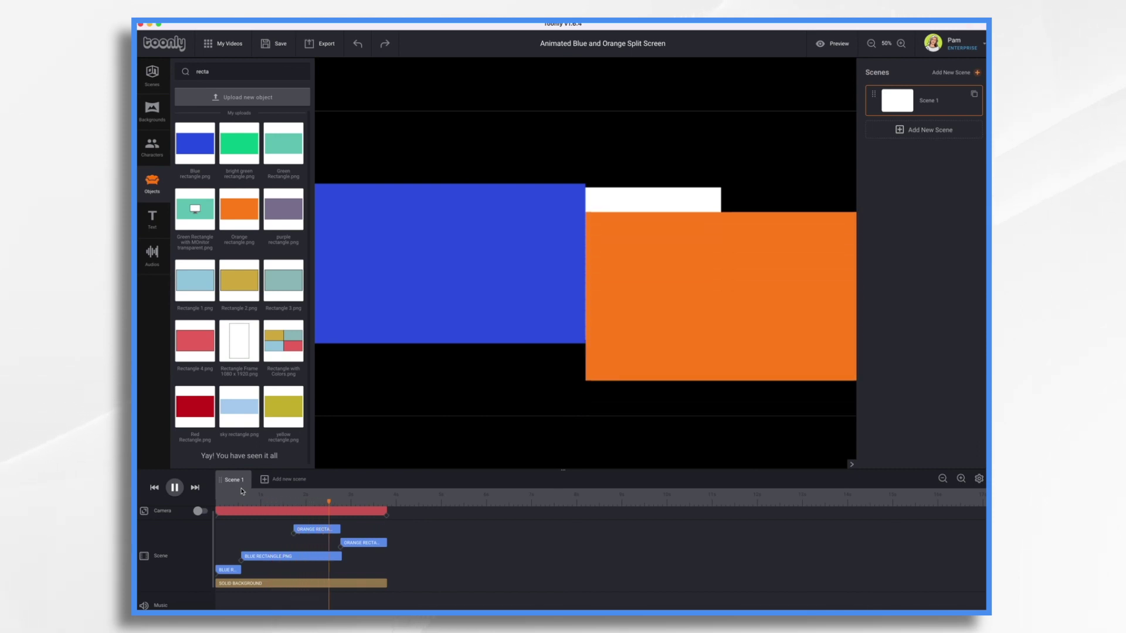
Step: Extend the blue rectangle's clip to the scene end and replay from the start
{"action": "left_click", "coordinate": [174, 488]}
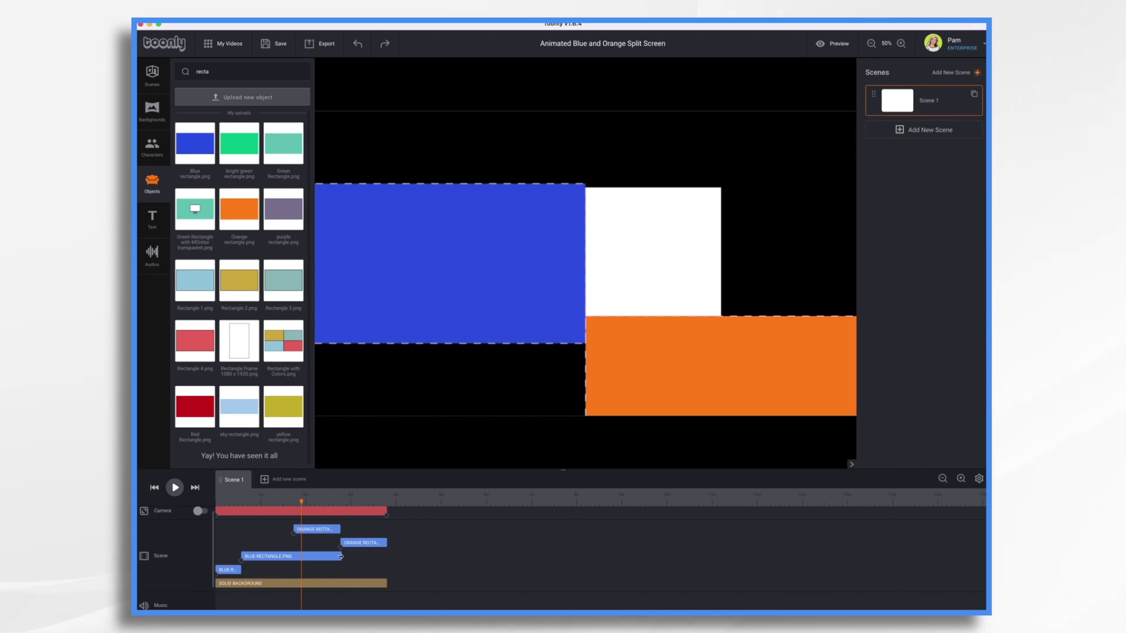
{"action": "left_click_drag", "start_coordinate": [341, 556], "coordinate": [377, 557]}
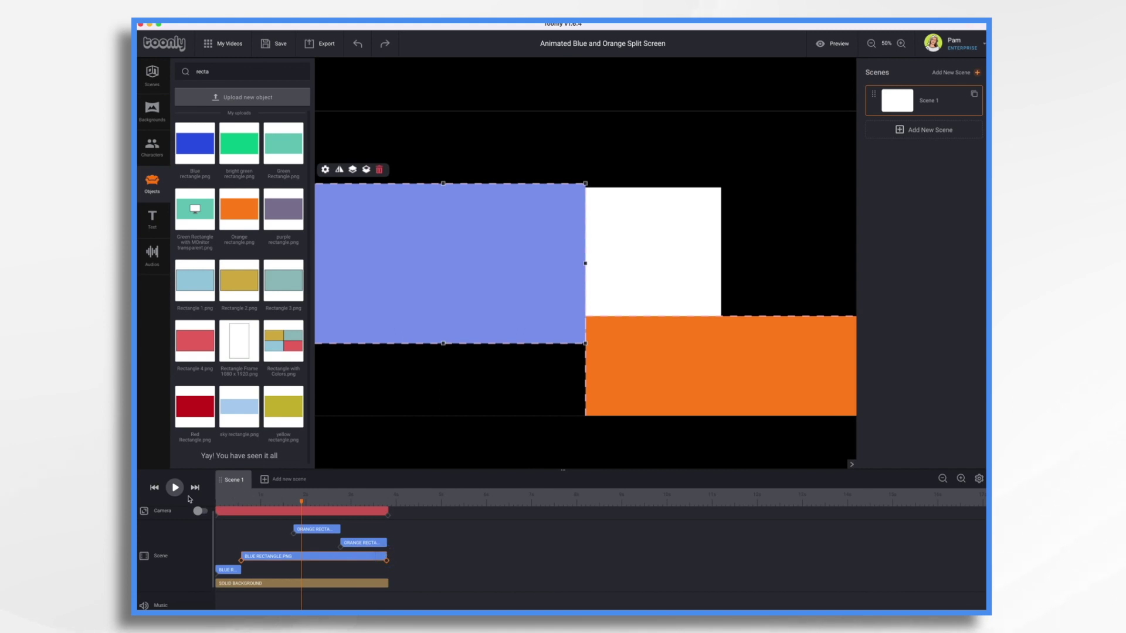
{"action": "left_click", "coordinate": [154, 488]}
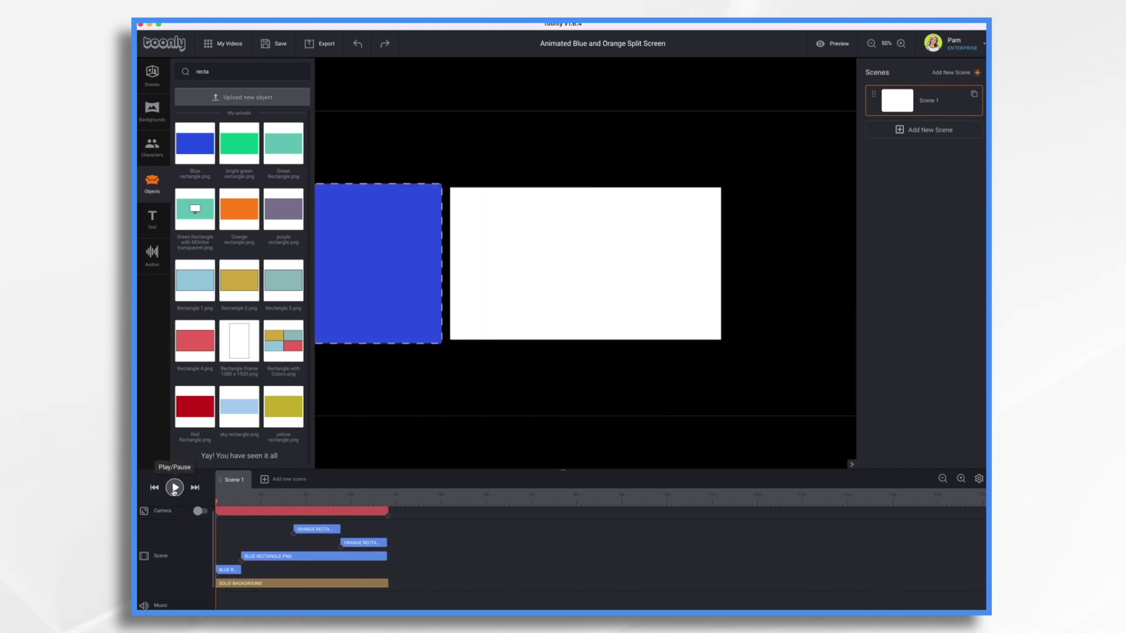
{"action": "left_click", "coordinate": [174, 489]}
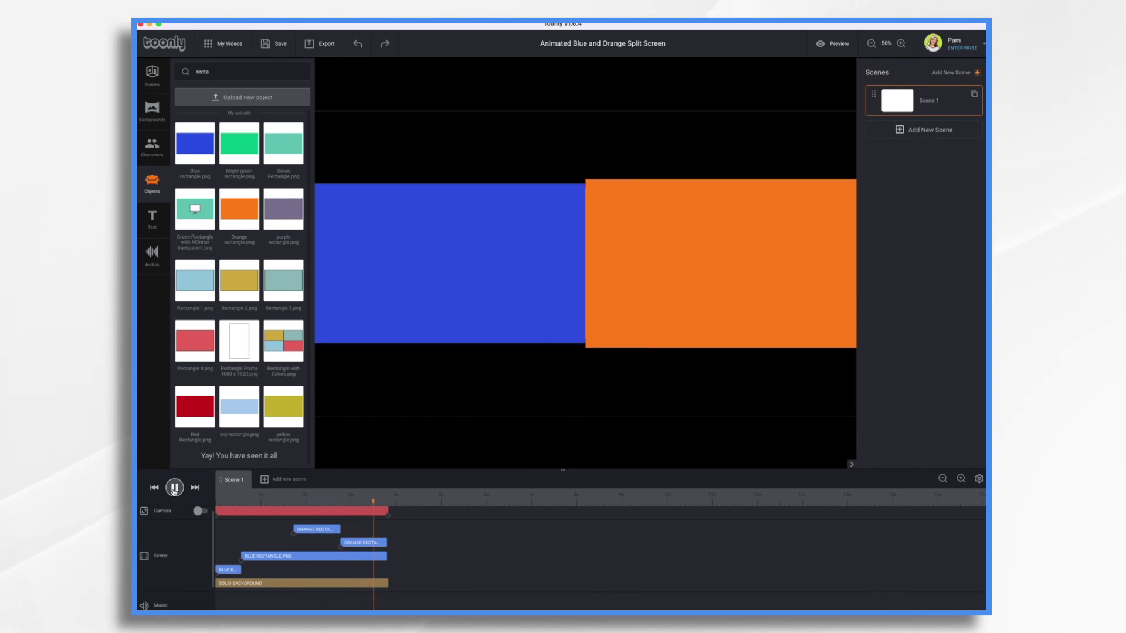
Step: Zoom the canvas to 100% and return the playhead to the start
{"action": "left_click", "coordinate": [901, 45]}
{"action": "left_click", "coordinate": [902, 46]}
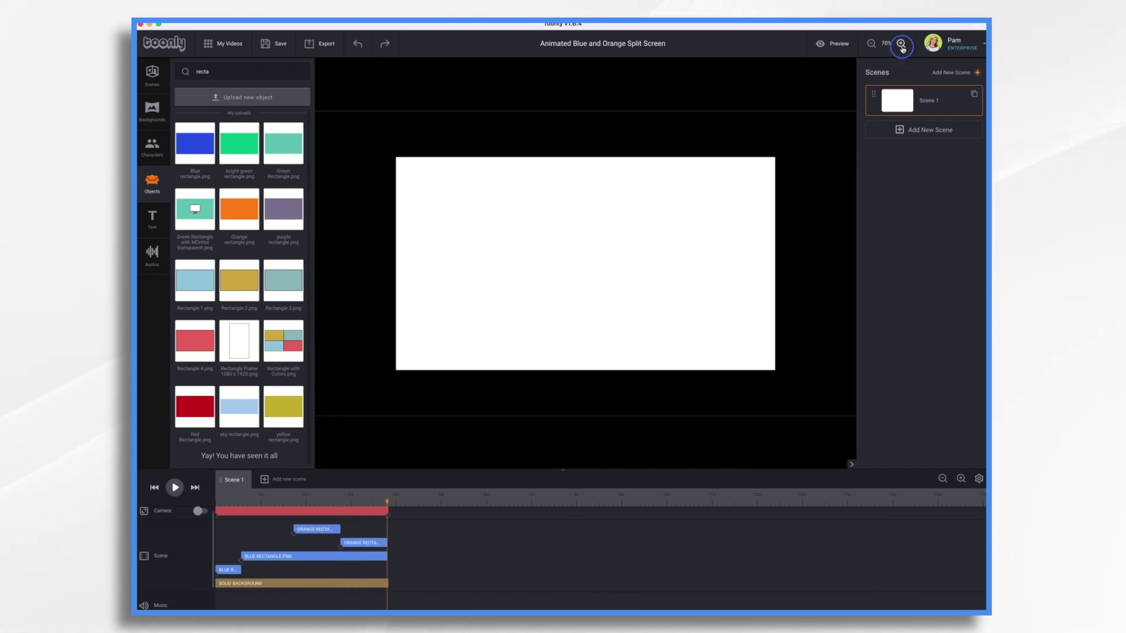
{"action": "left_click", "coordinate": [901, 45]}
{"action": "left_click", "coordinate": [901, 45]}
{"action": "left_click", "coordinate": [901, 45]}
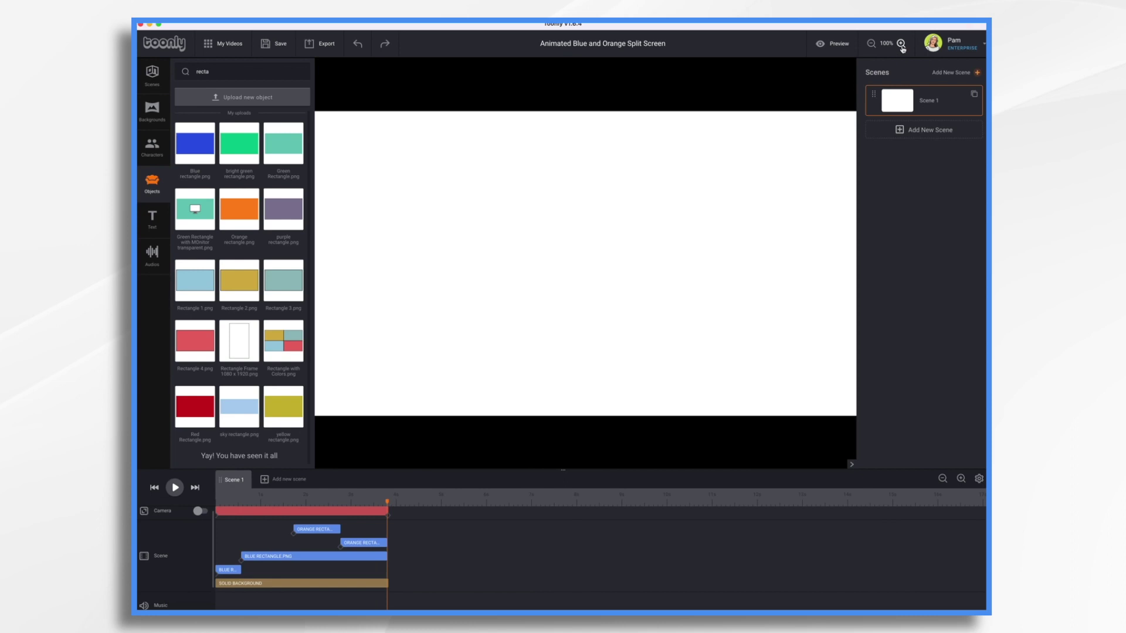
{"action": "left_click", "coordinate": [175, 489]}
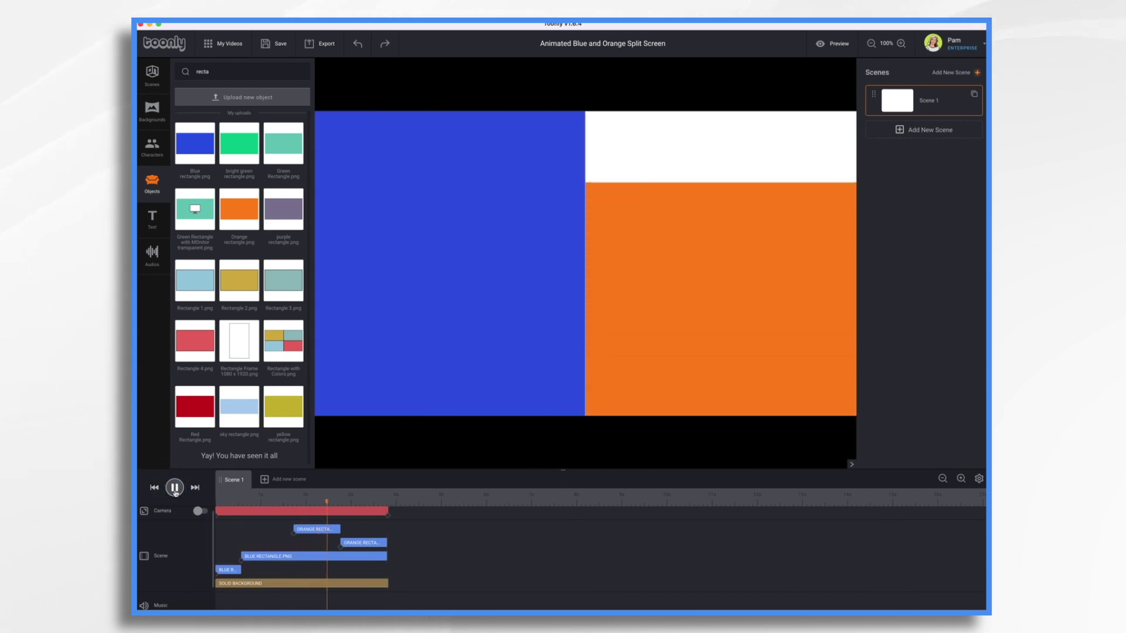
Step: Move both orange clips to start at the beginning of the scene and replay
{"action": "left_click", "coordinate": [379, 586]}
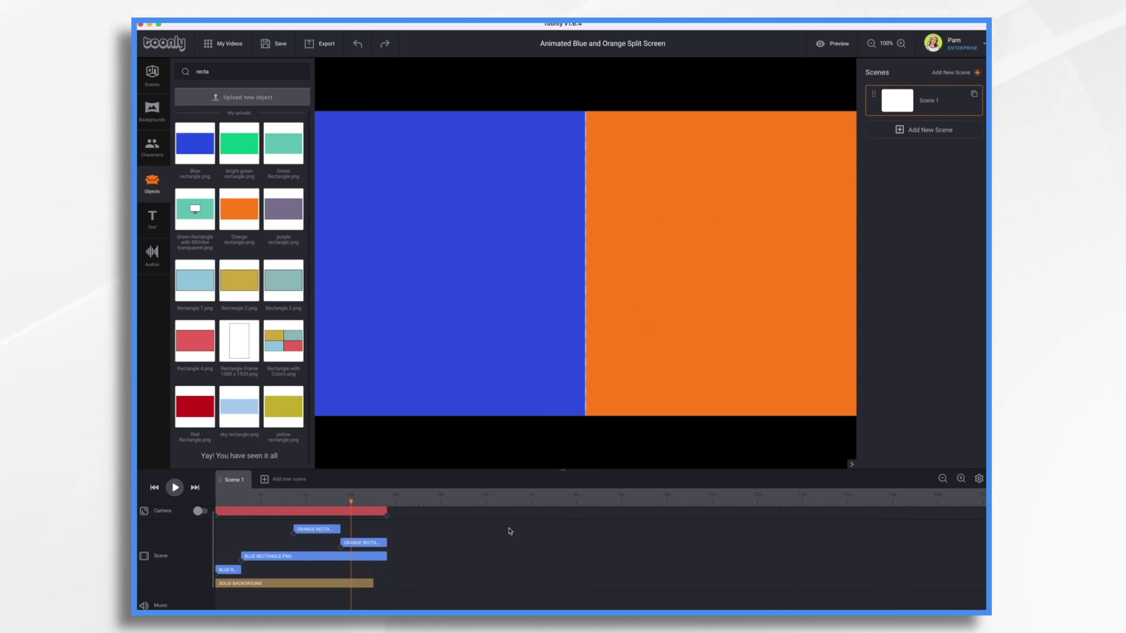
{"action": "left_click_drag", "start_coordinate": [305, 529], "coordinate": [239, 530]}
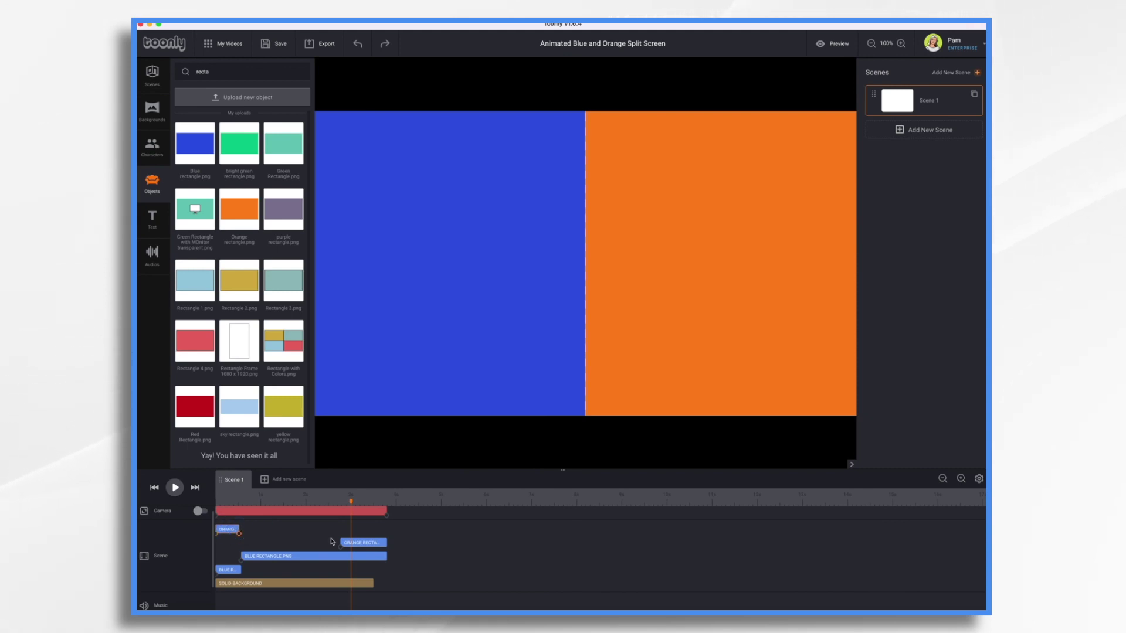
{"action": "left_click_drag", "start_coordinate": [342, 542], "coordinate": [239, 537]}
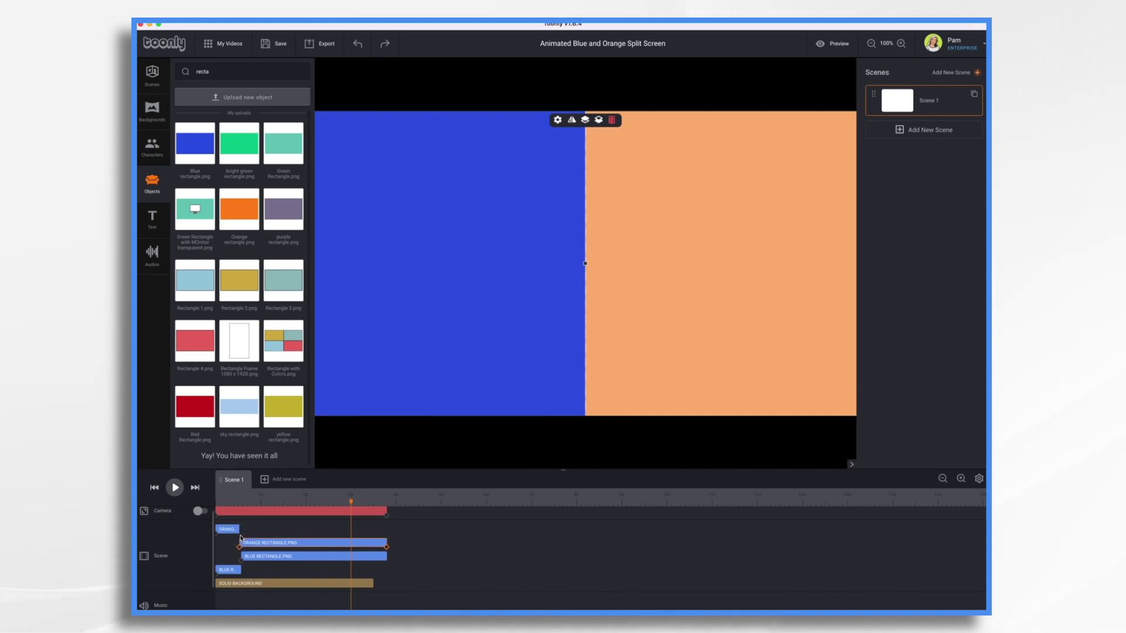
{"action": "left_click", "coordinate": [154, 487]}
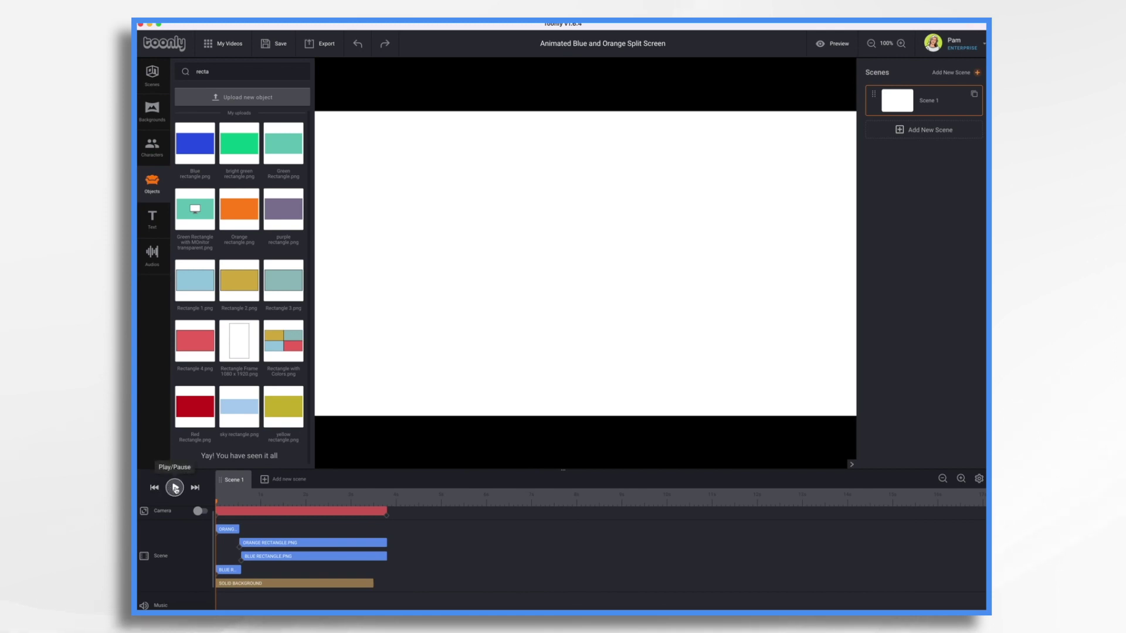
{"action": "left_click", "coordinate": [175, 487]}
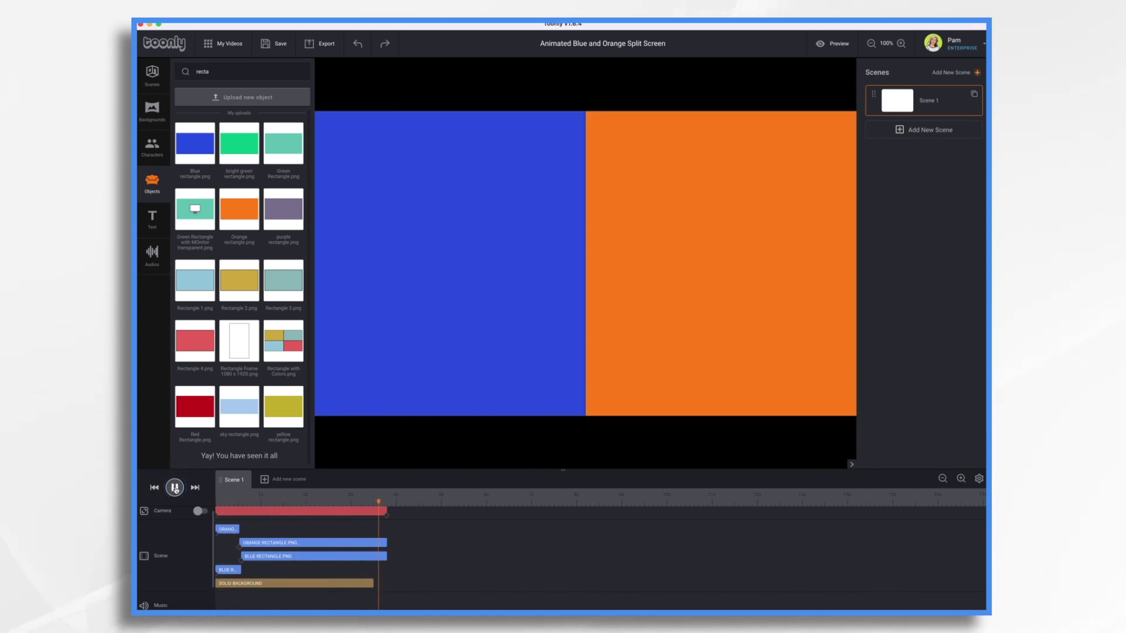
Step: Remove the solid white background clip and replay the scene from the start
{"action": "left_click", "coordinate": [306, 588]}
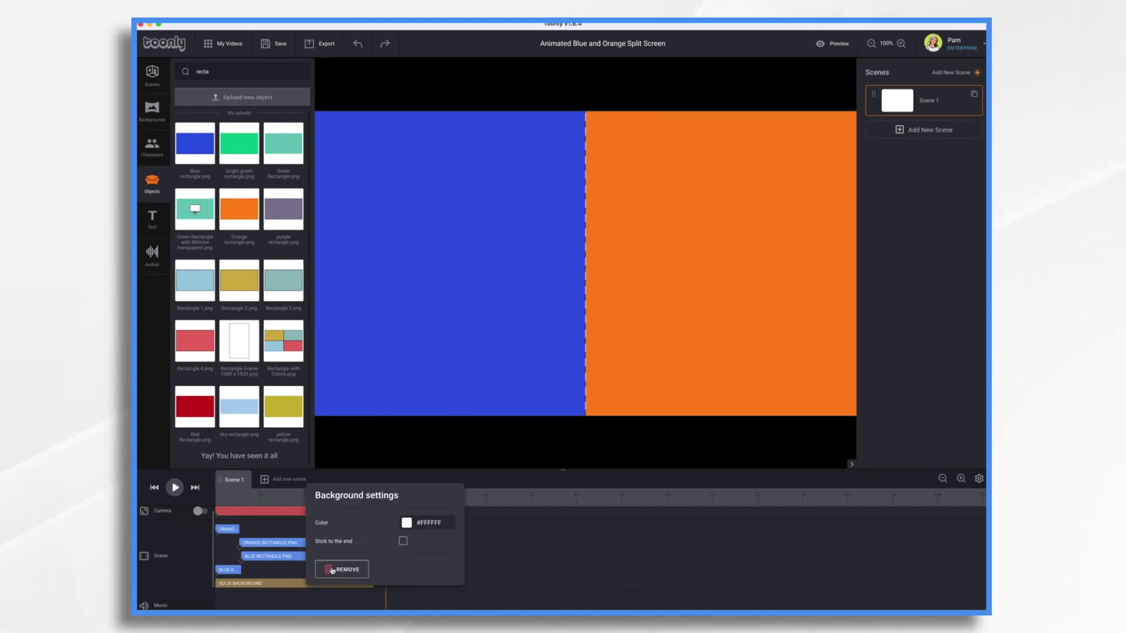
{"action": "left_click", "coordinate": [336, 569]}
{"action": "left_click", "coordinate": [151, 487]}
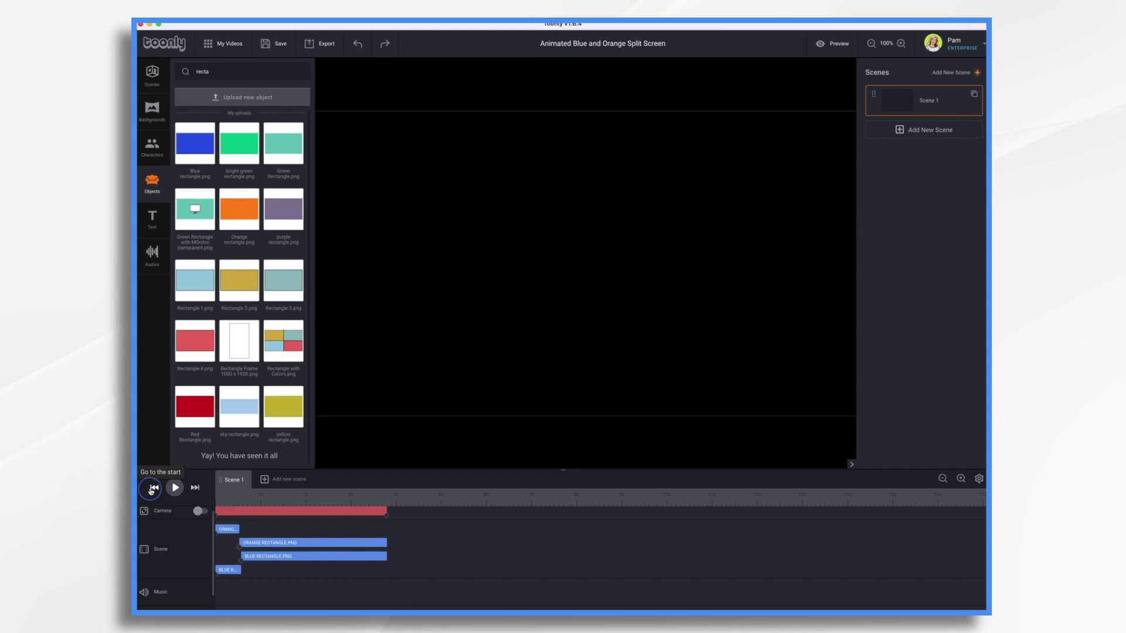
{"action": "left_click", "coordinate": [172, 490]}
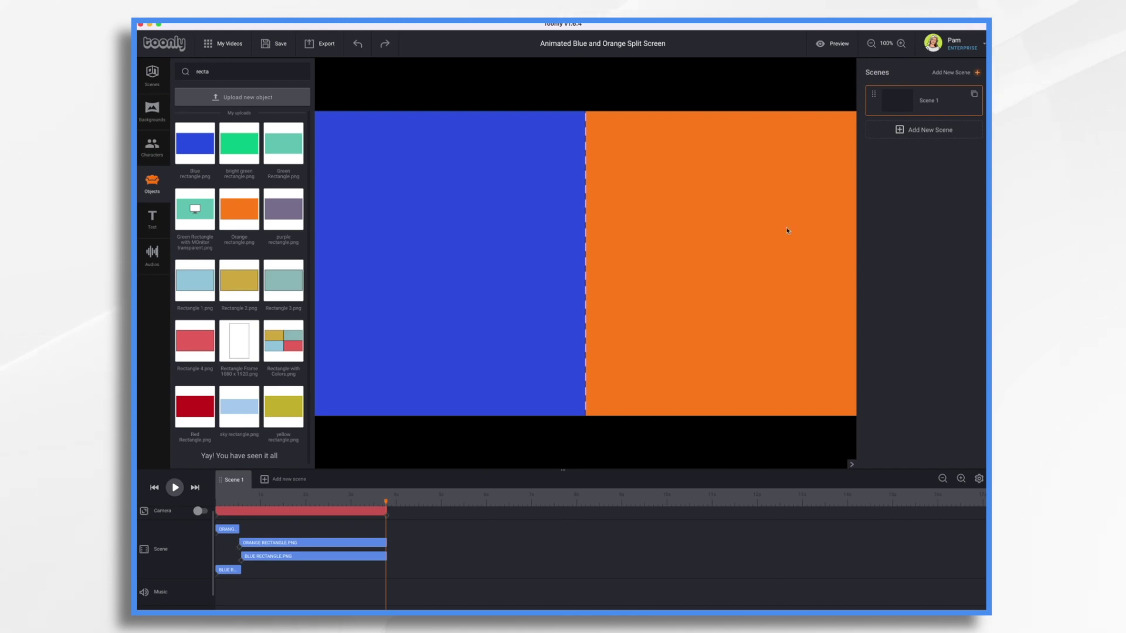
Step: Change bottle B's Out effect to Instant
{"action": "left_click", "coordinate": [215, 99]}
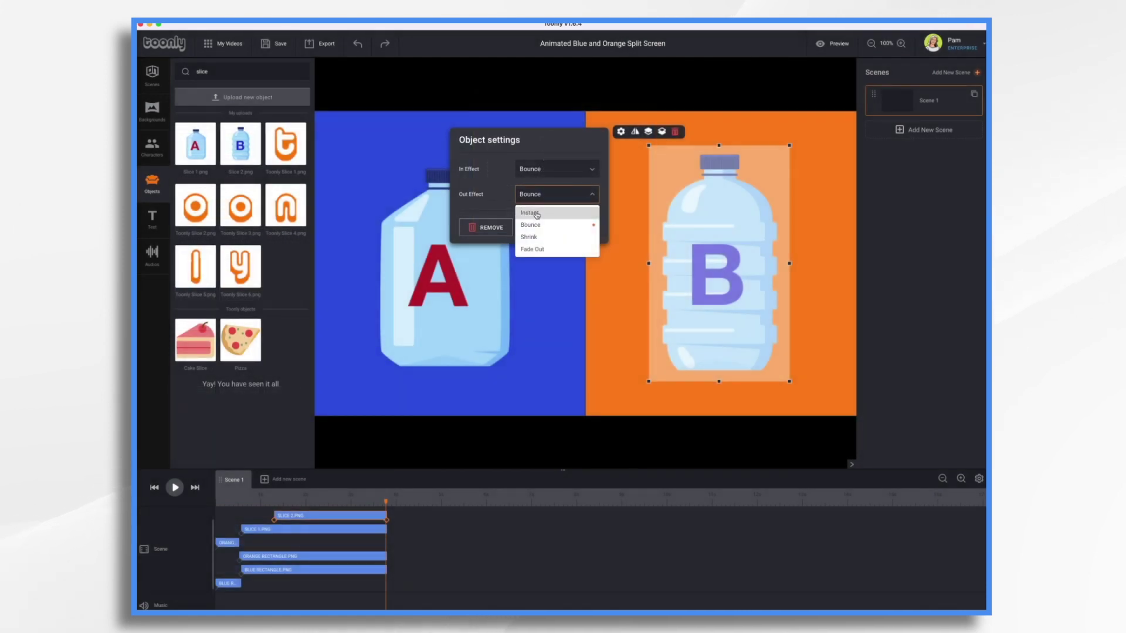
{"action": "left_click", "coordinate": [537, 215]}
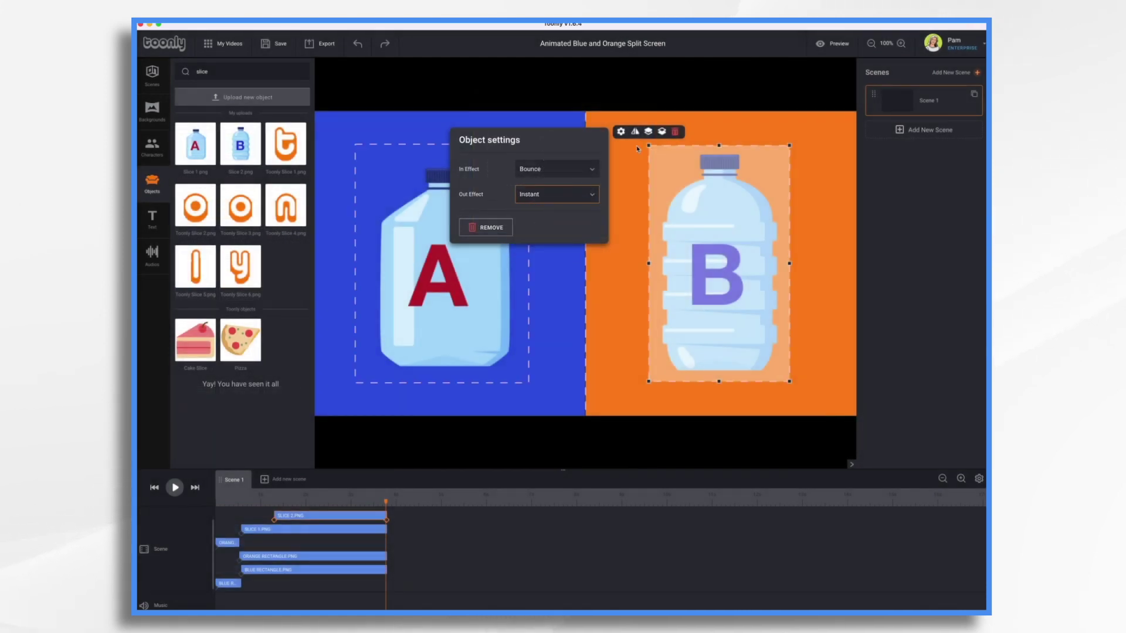
{"action": "left_click", "coordinate": [636, 193]}
Step: Change bottle A's Out effect to Instant, then play the scene from the start
{"action": "left_click", "coordinate": [448, 300]}
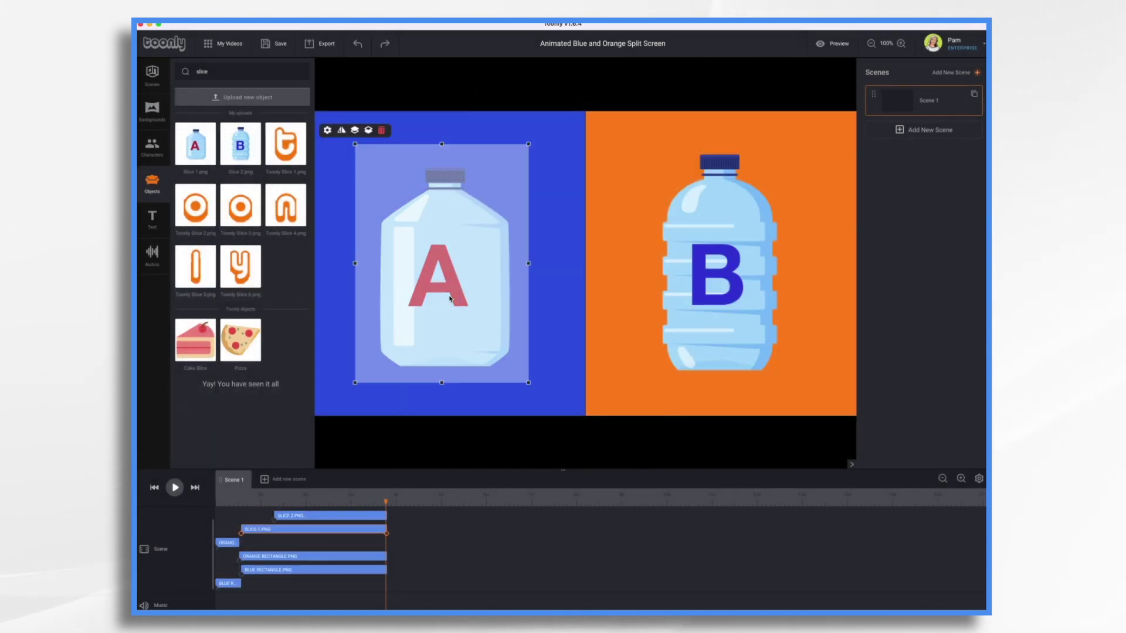
{"action": "left_click", "coordinate": [330, 132]}
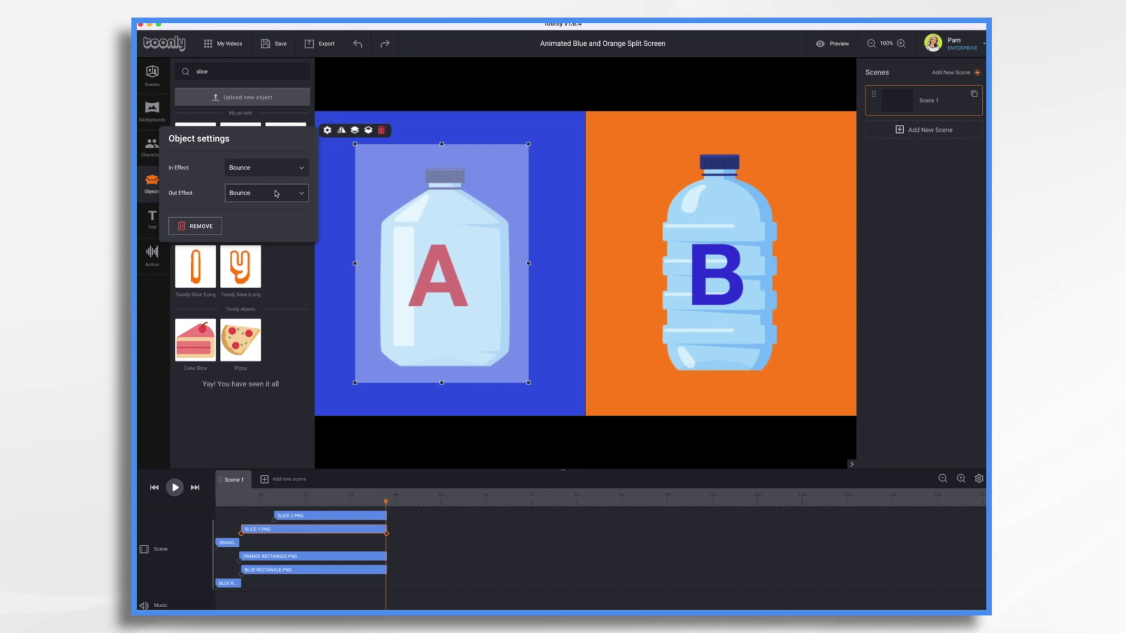
{"action": "left_click", "coordinate": [276, 193]}
{"action": "left_click", "coordinate": [162, 494]}
{"action": "left_click", "coordinate": [154, 489]}
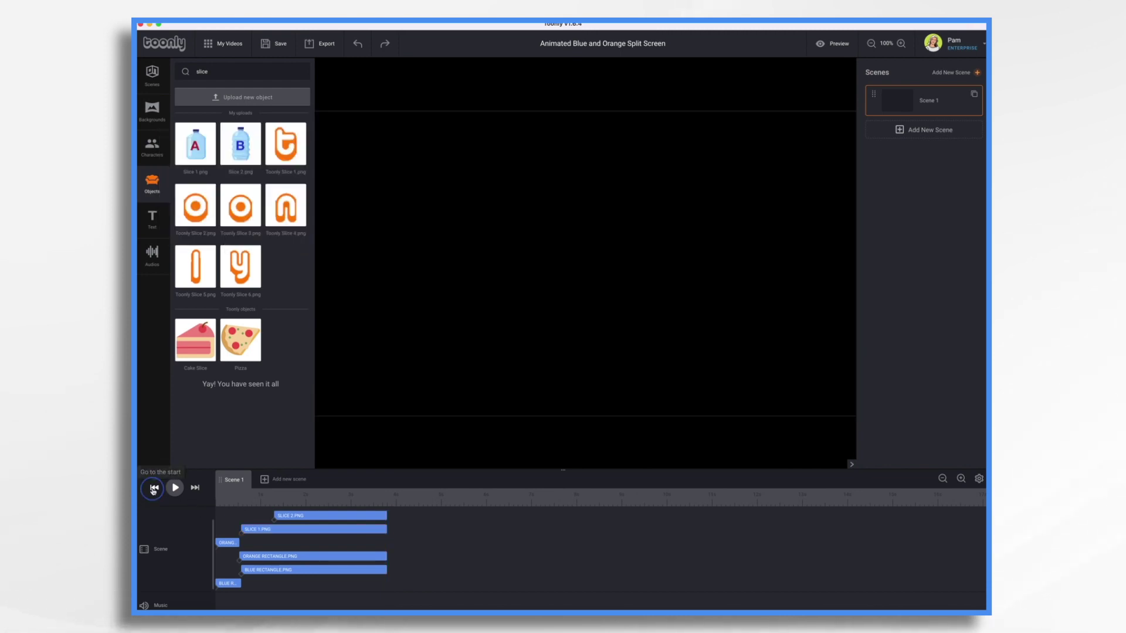
{"action": "left_click", "coordinate": [175, 488]}
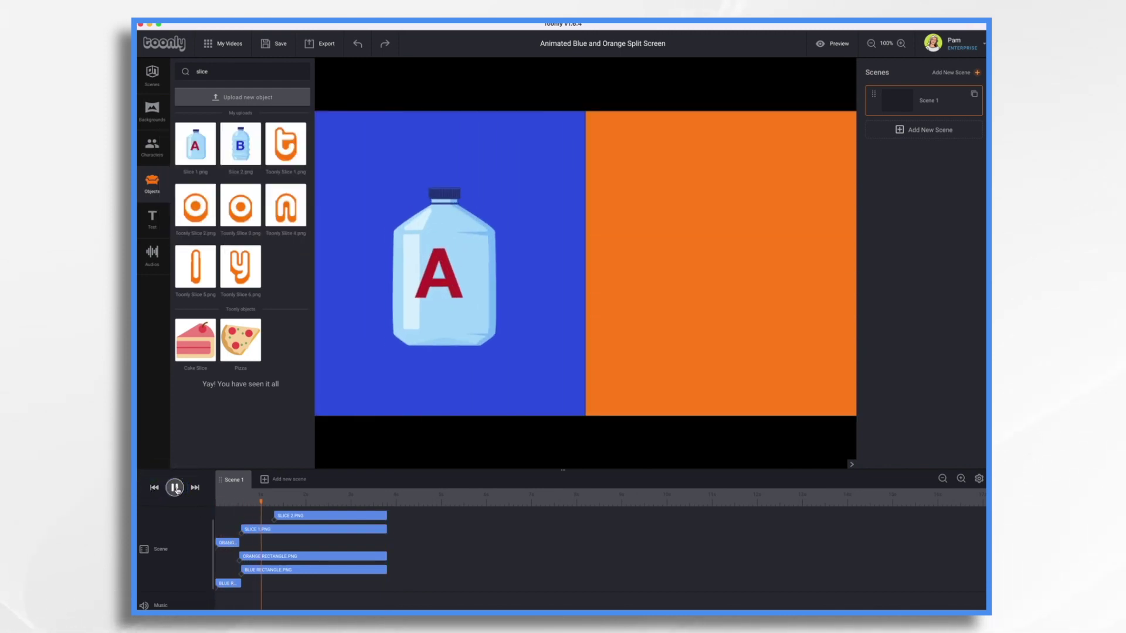